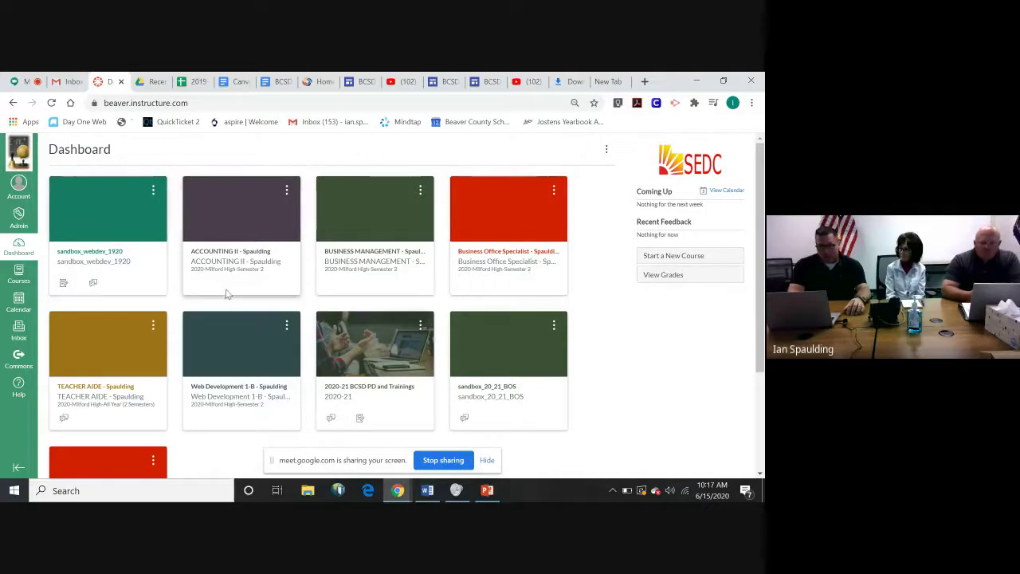
scroll(227, 294, "down", 1)
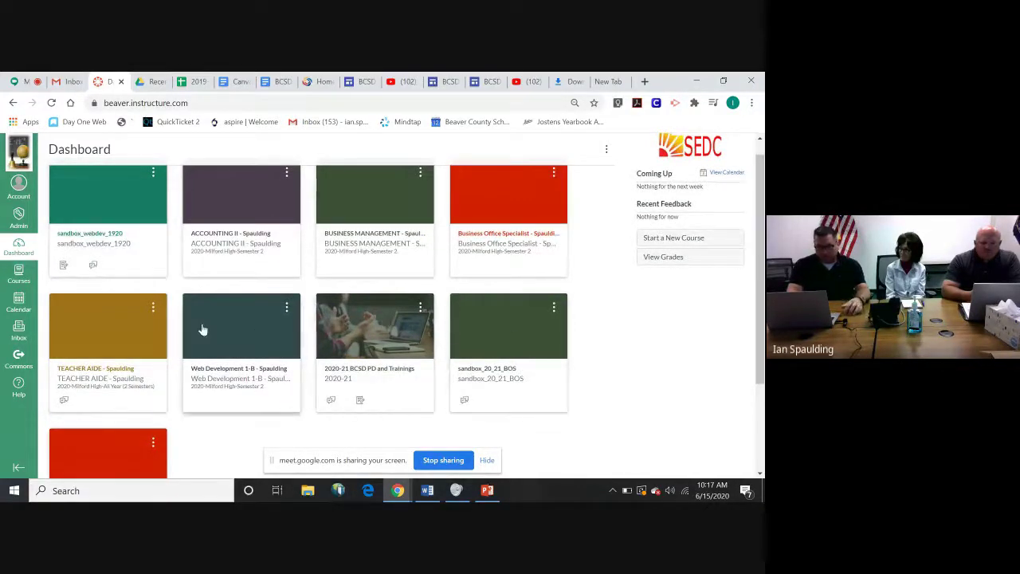
scroll(147, 337, "down", 2)
scroll(146, 334, "up", 2)
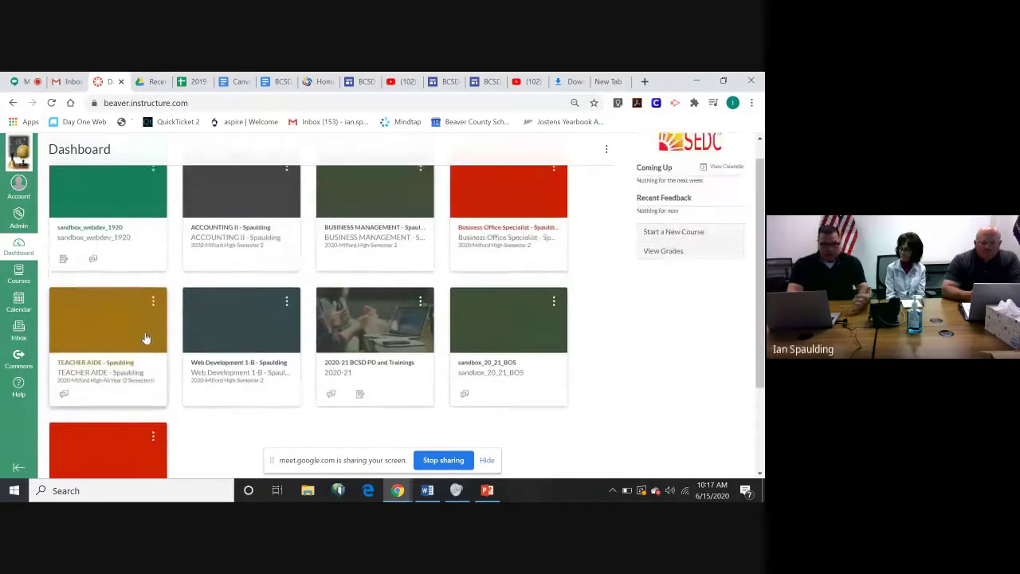
scroll(146, 337, "up", 1)
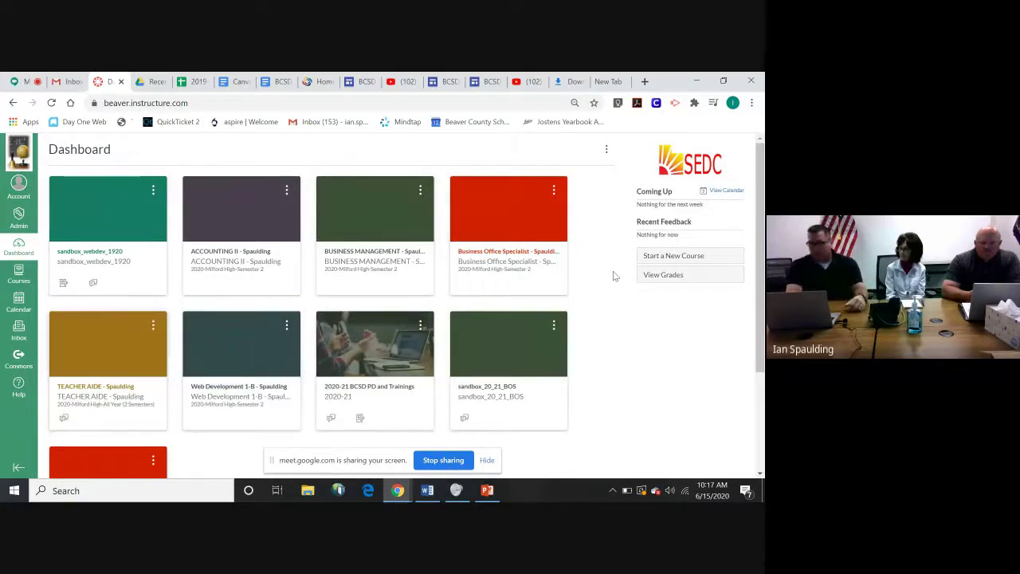
Start a new course and name it sandbox_pd_summer_demo.
left_click(691, 256)
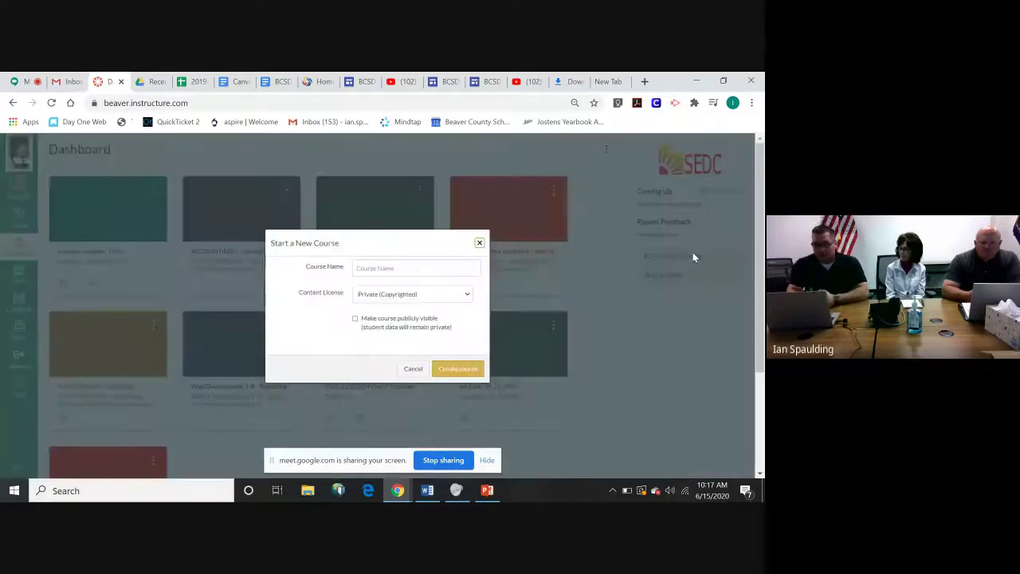
left_click(411, 268)
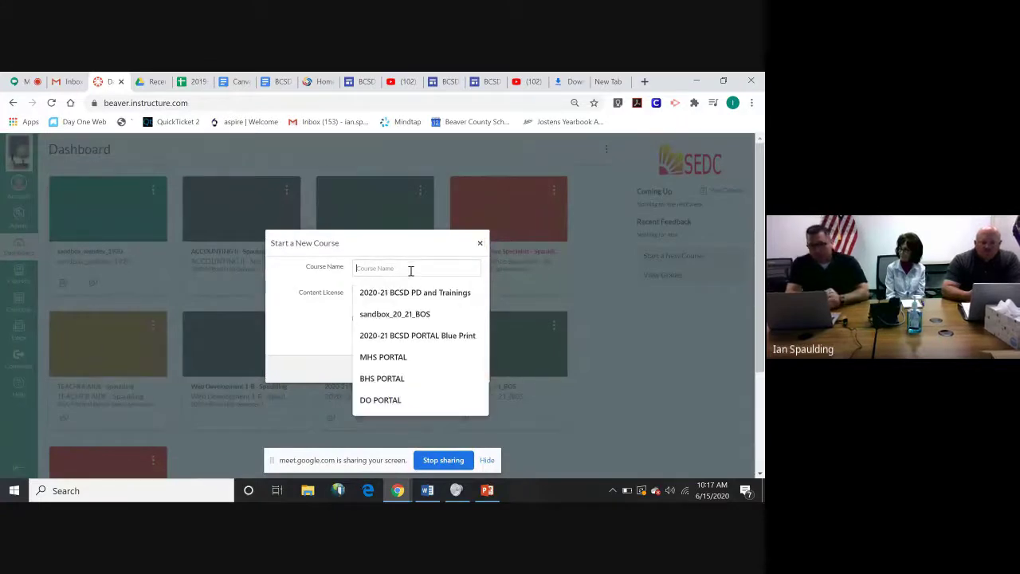
type("sand")
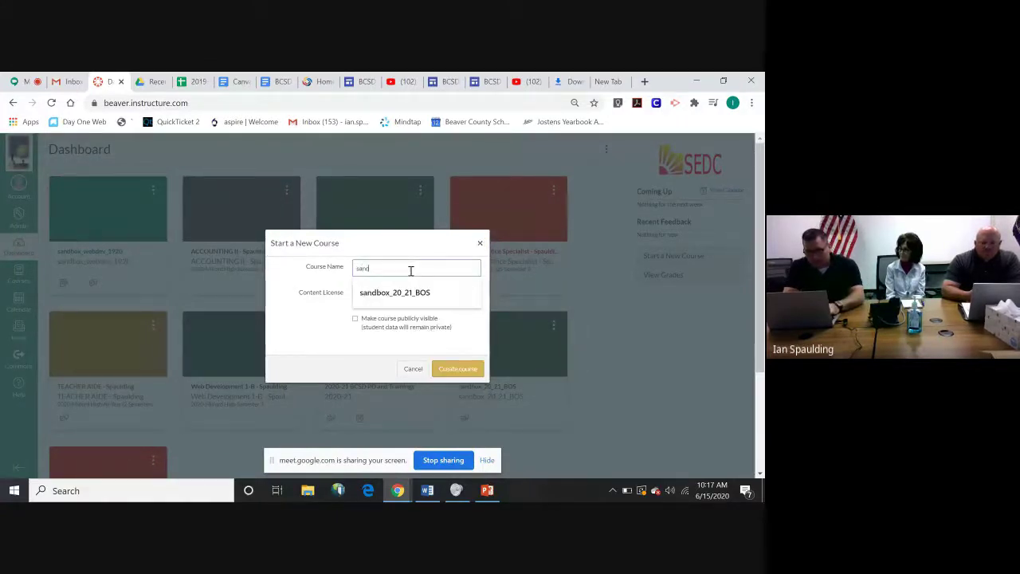
type("box_pd_summ")
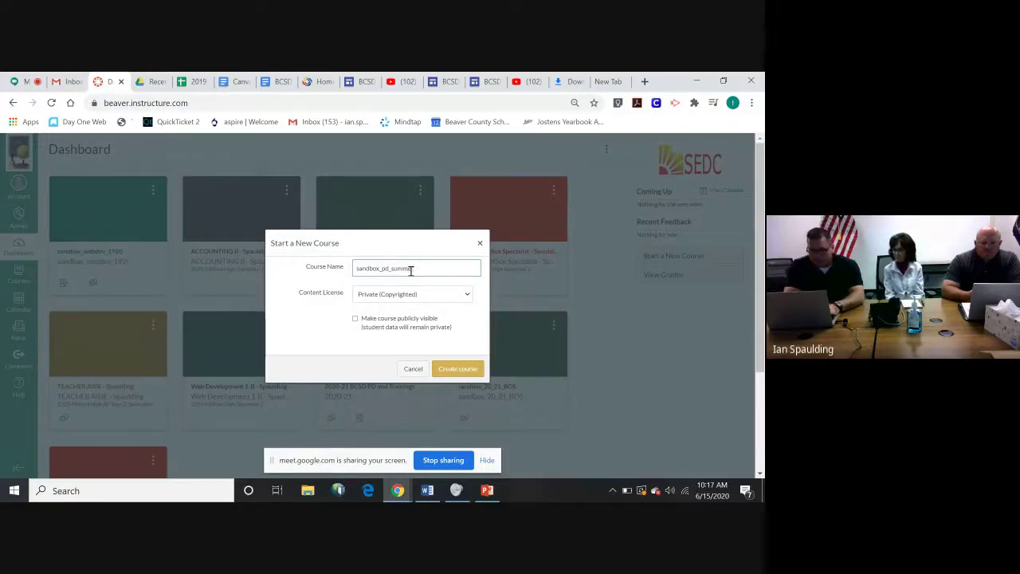
type("er_demo")
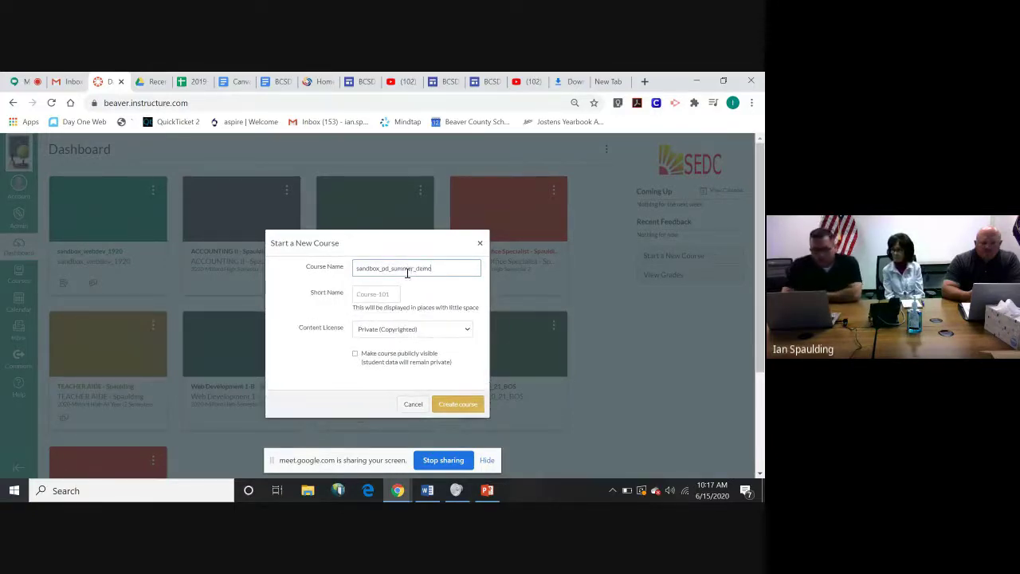
Keep the Private (Copyrighted) content license, make the course publicly visible, and create it.
left_click(465, 329)
left_click(464, 329)
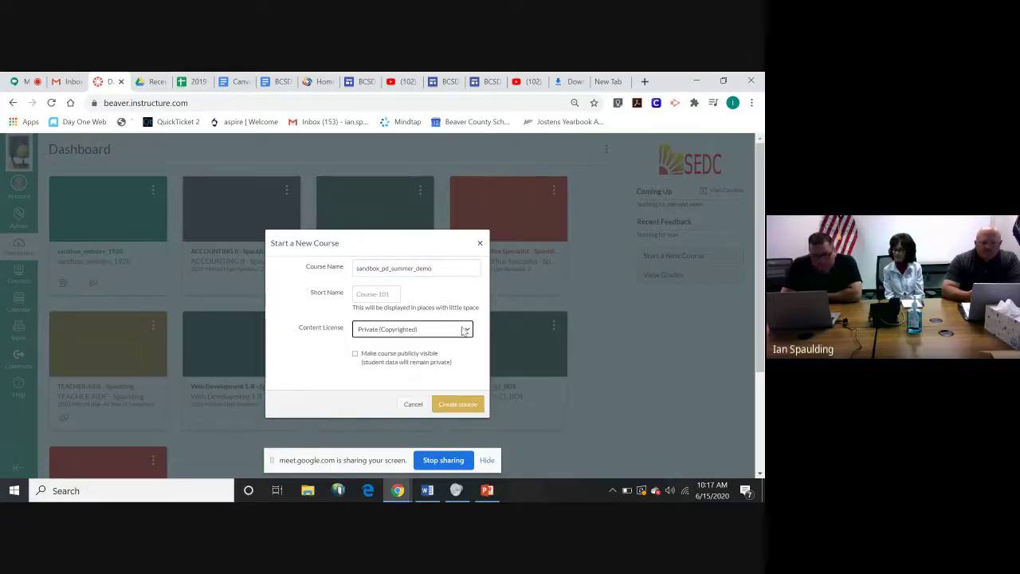
left_click(355, 355)
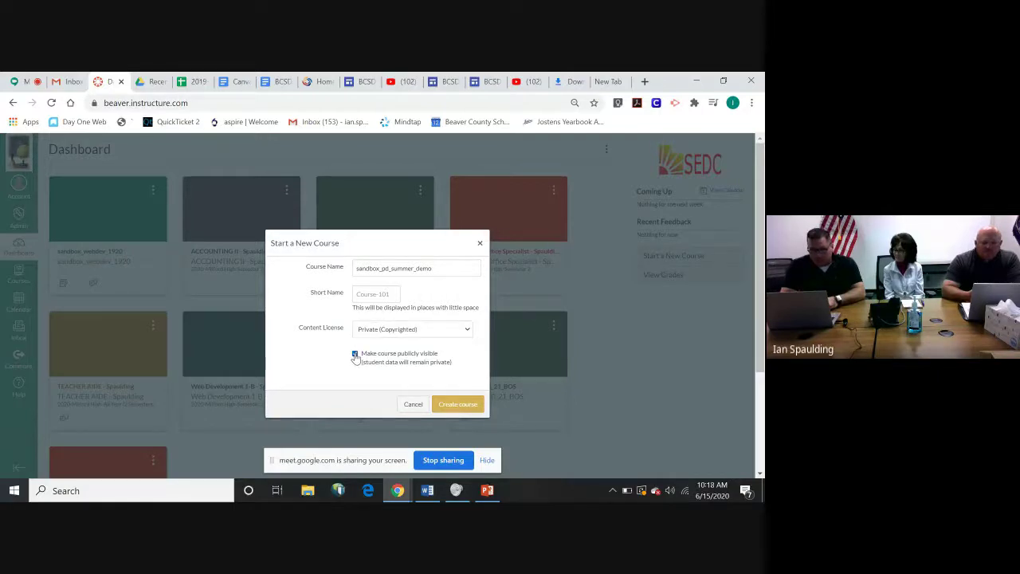
left_click(446, 405)
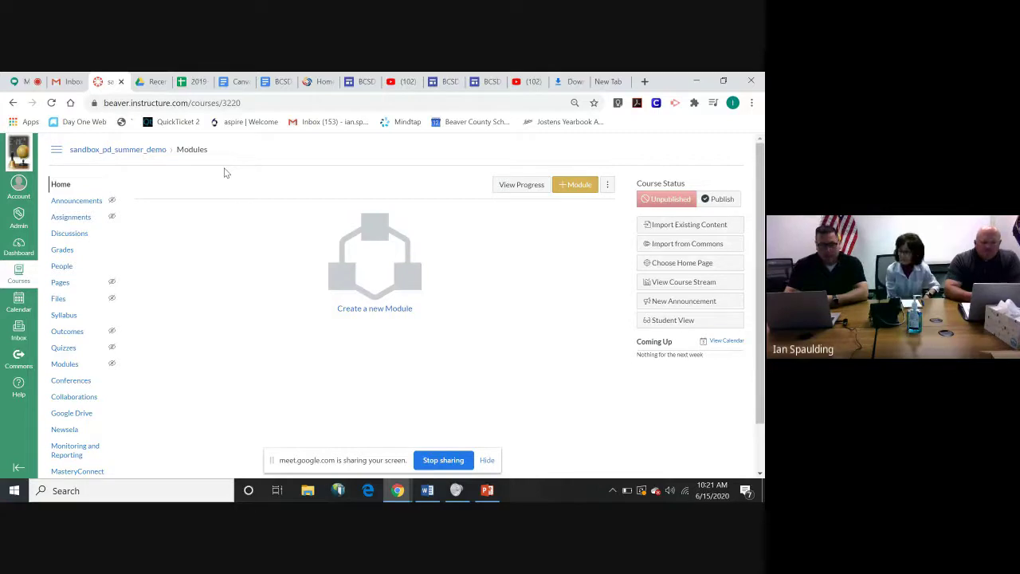
Add a new assignment to the course and name it "Daily News starter-Stock Market".
left_click(73, 217)
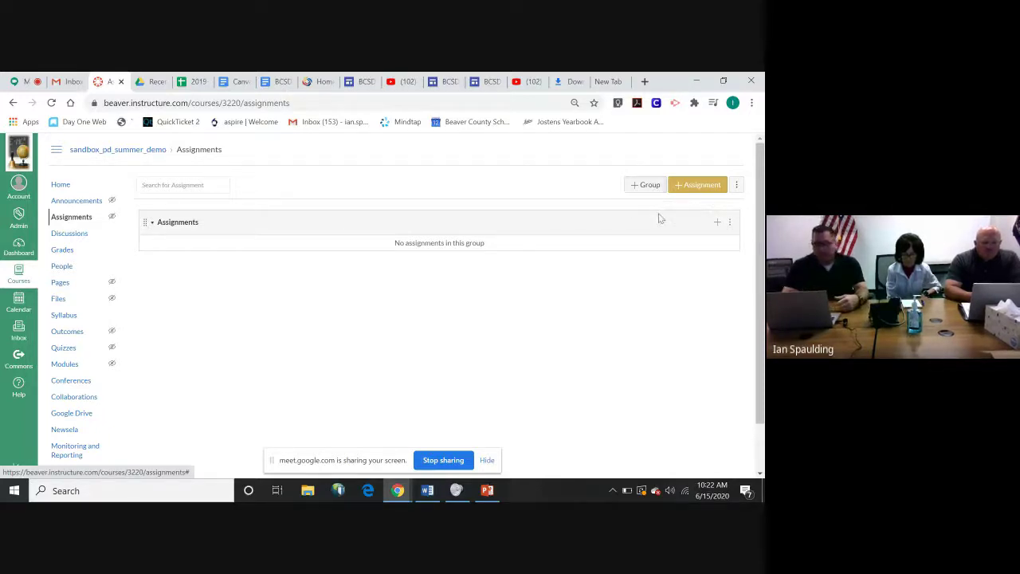
left_click(694, 186)
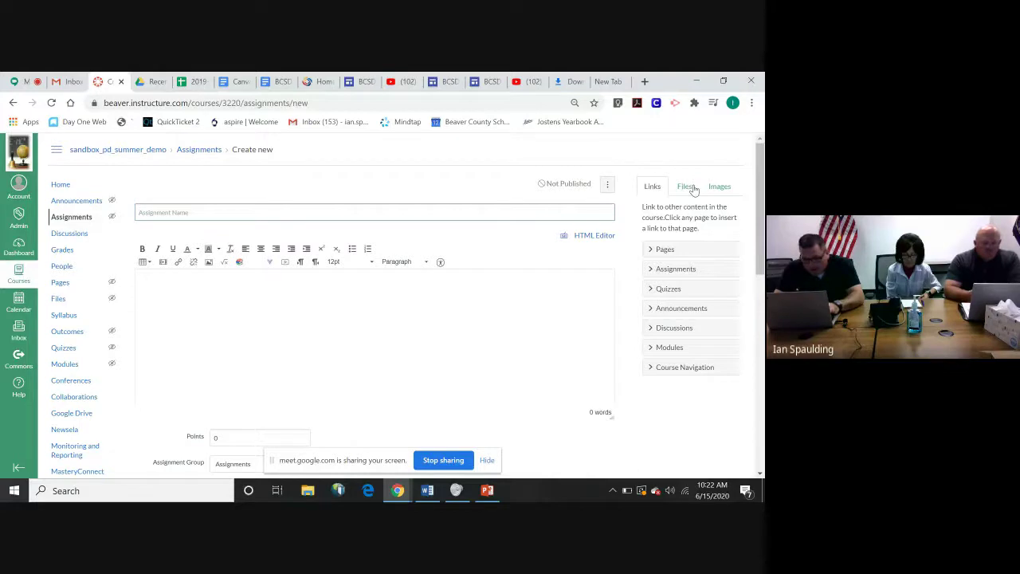
type("Daily N")
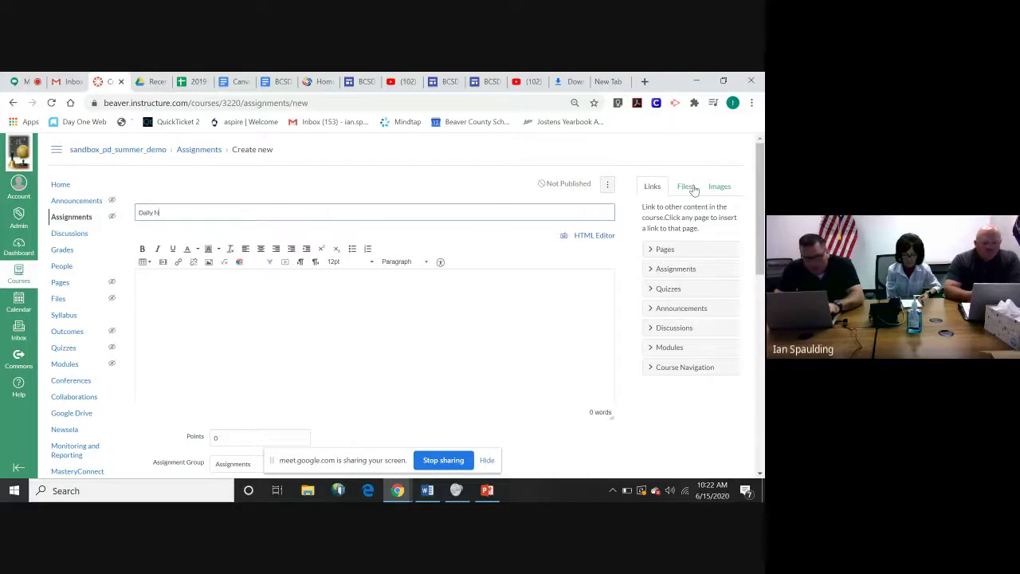
type("ews starter-St")
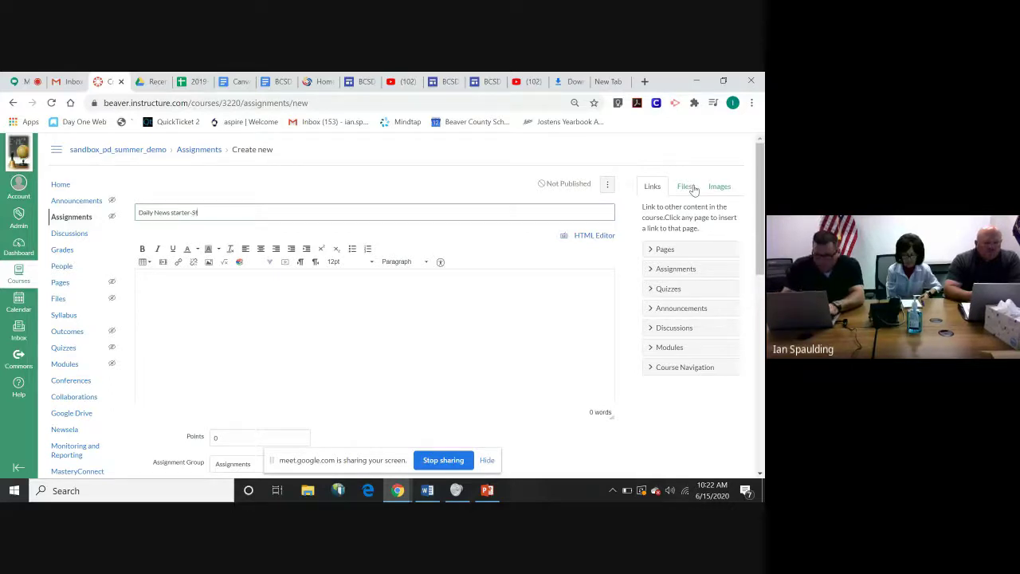
type("ock Market")
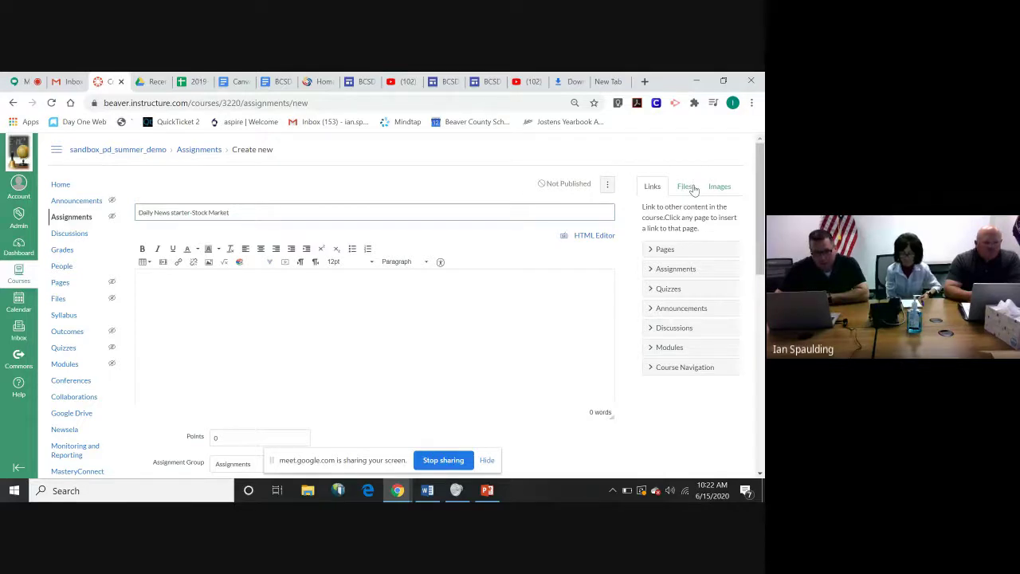
Enter "This is a place to type" as the assignment description and try turning that text into a website link.
left_click(244, 283)
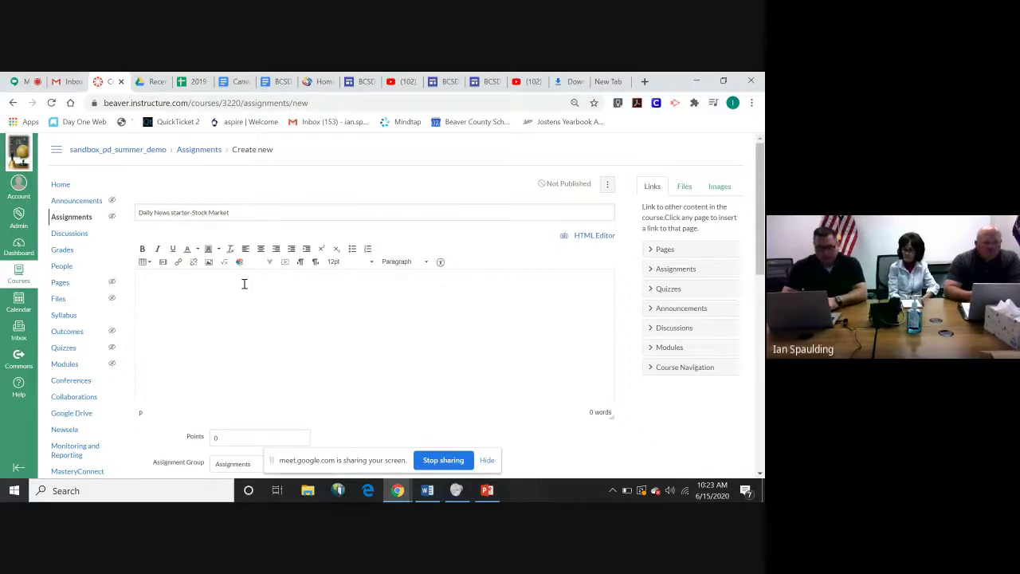
type("Th")
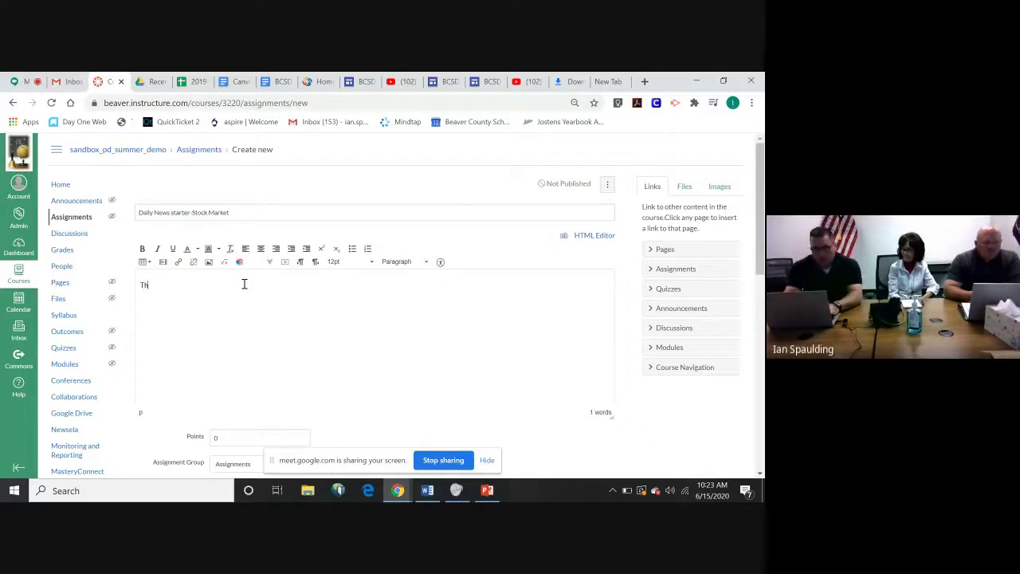
type("is is")
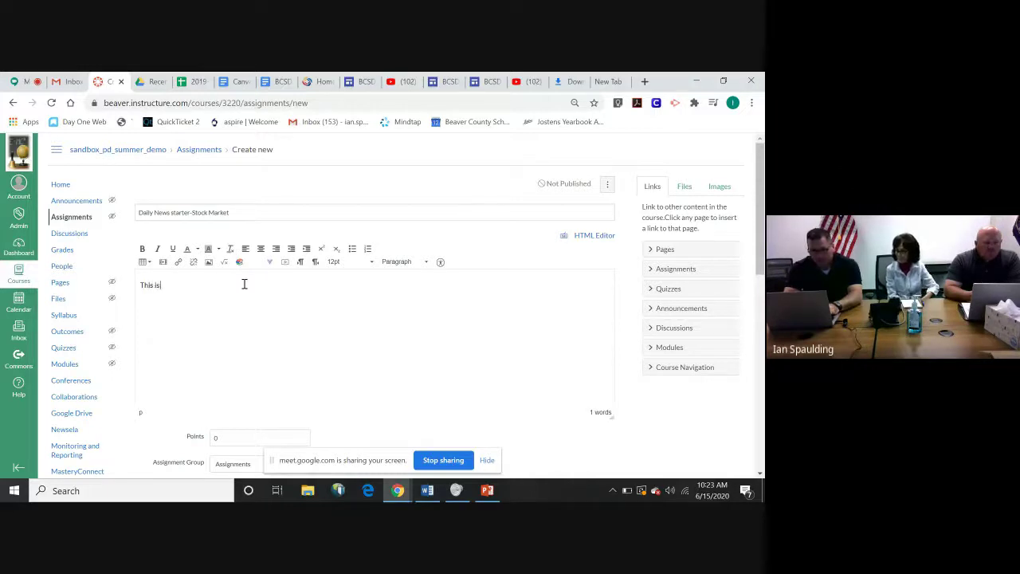
type(" a place to type")
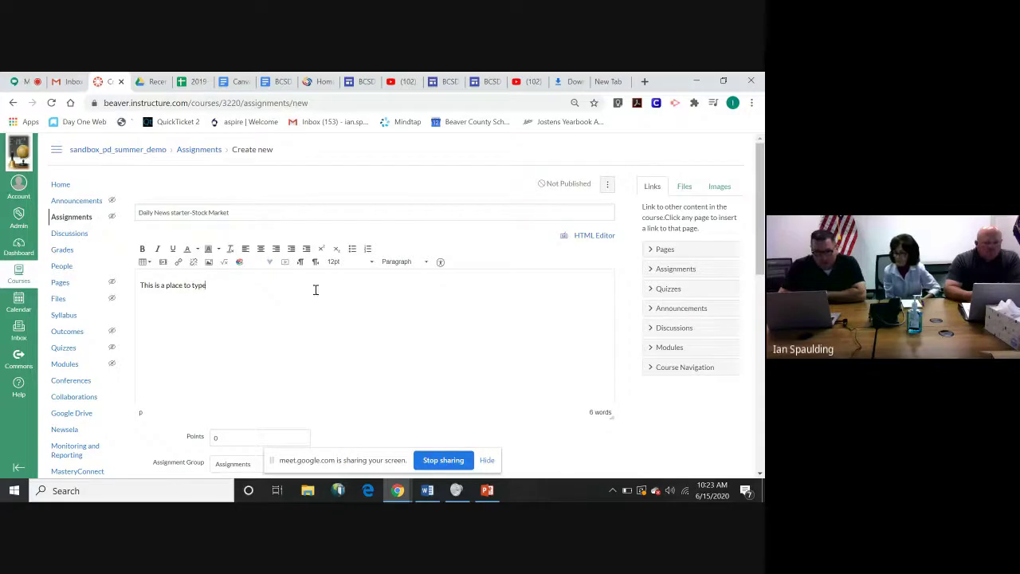
left_click_drag(209, 285, 139, 289)
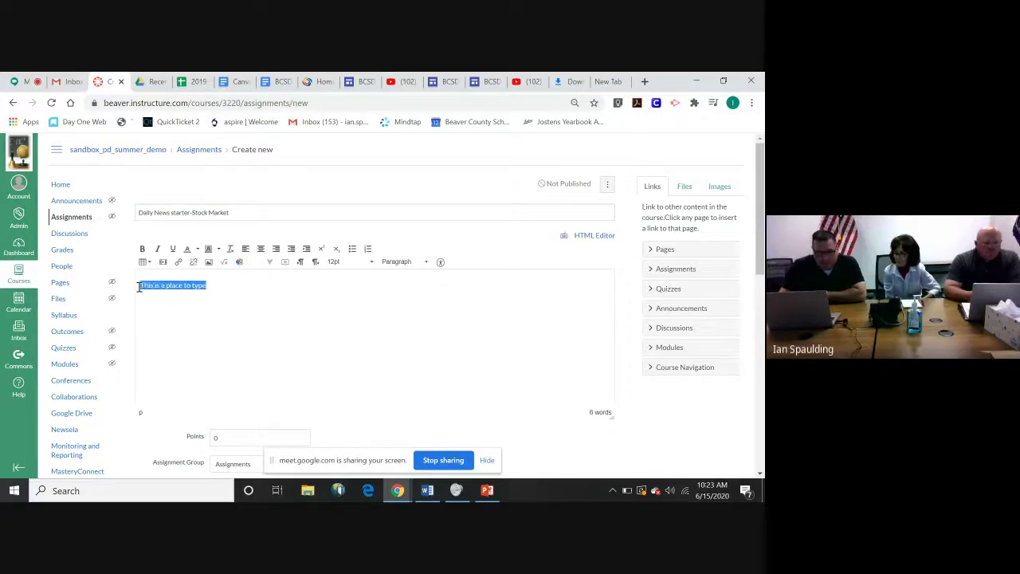
left_click(179, 263)
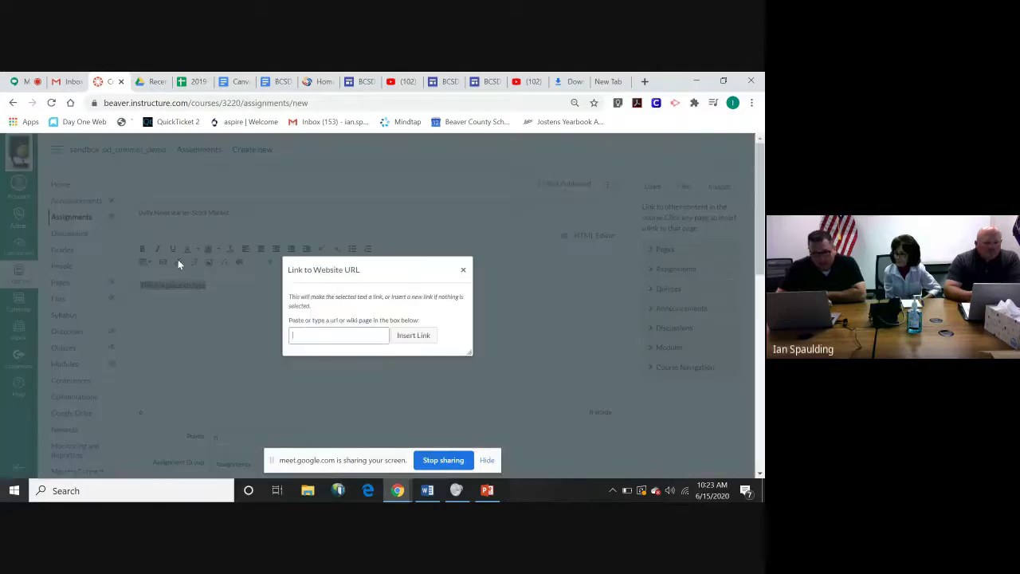
left_click(465, 271)
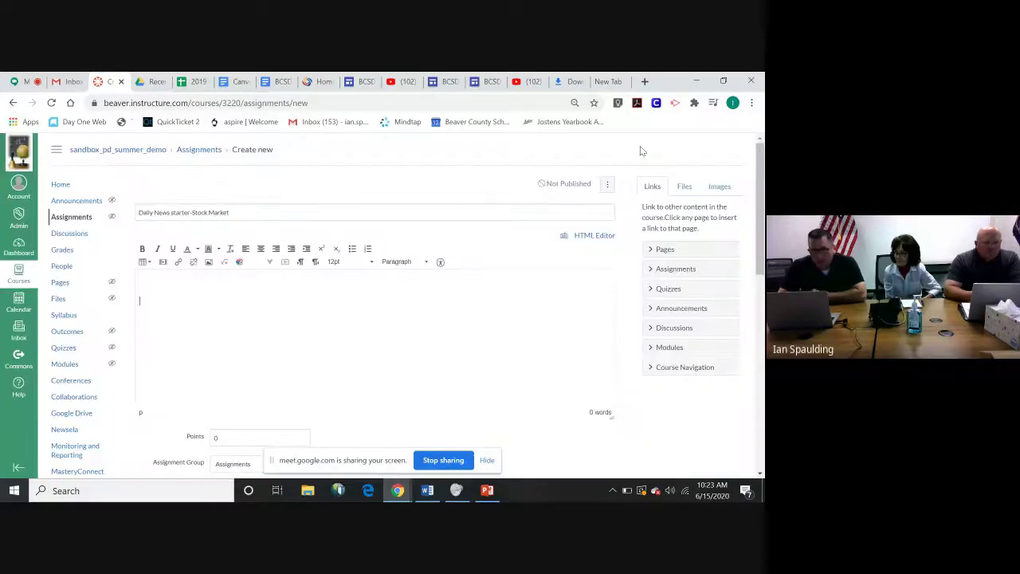
Copy the URL of the YouTube video "Canvas Teacher App Access" and embed it as media in the assignment description.
left_click(524, 81)
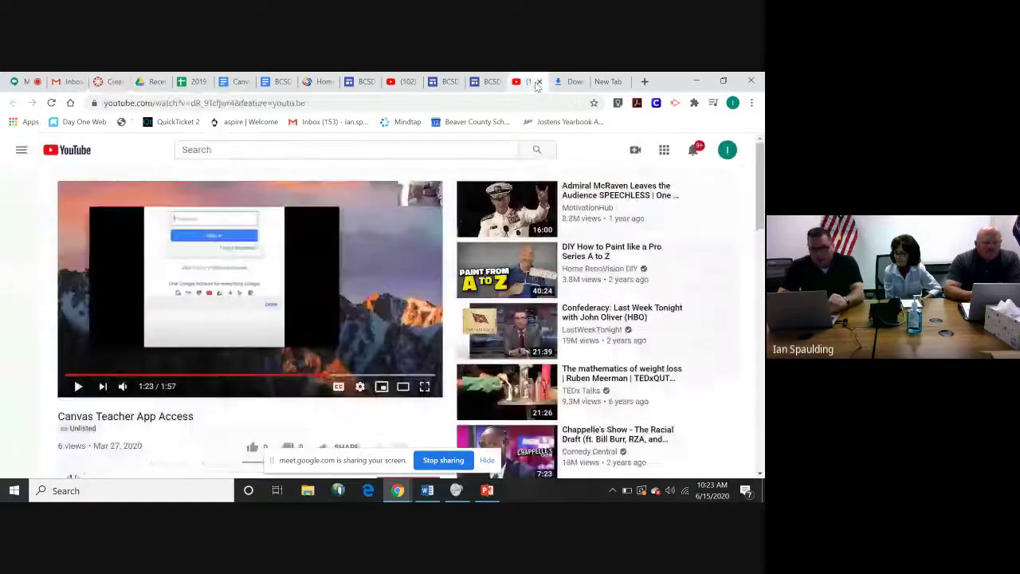
left_click(221, 108)
key("ctrl+c")
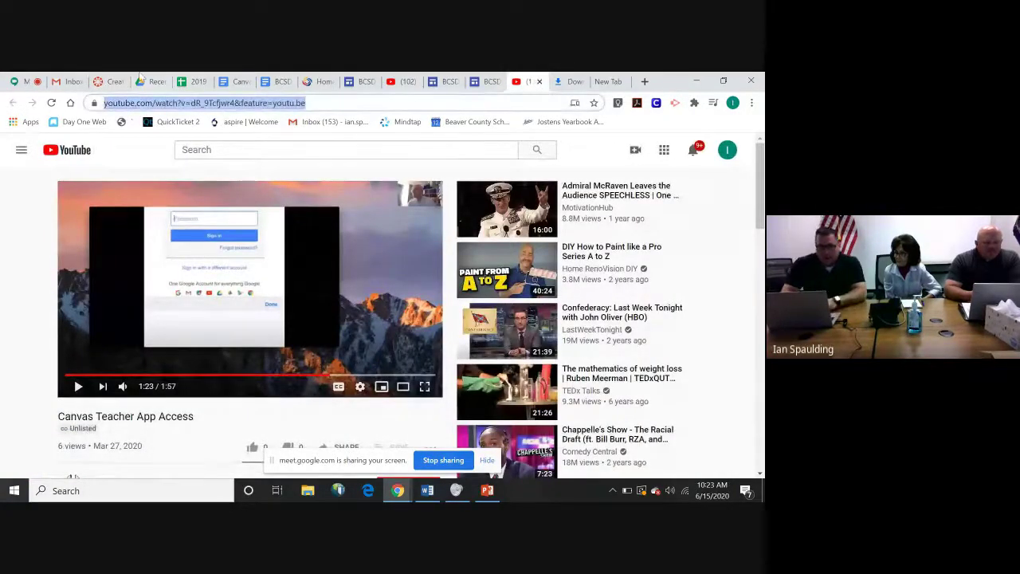
left_click(111, 81)
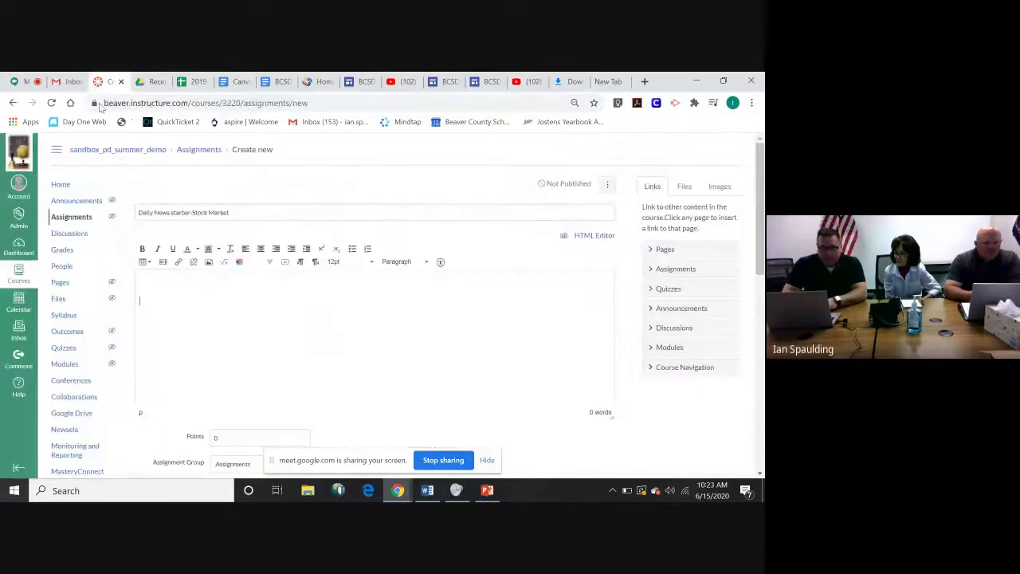
left_click(162, 262)
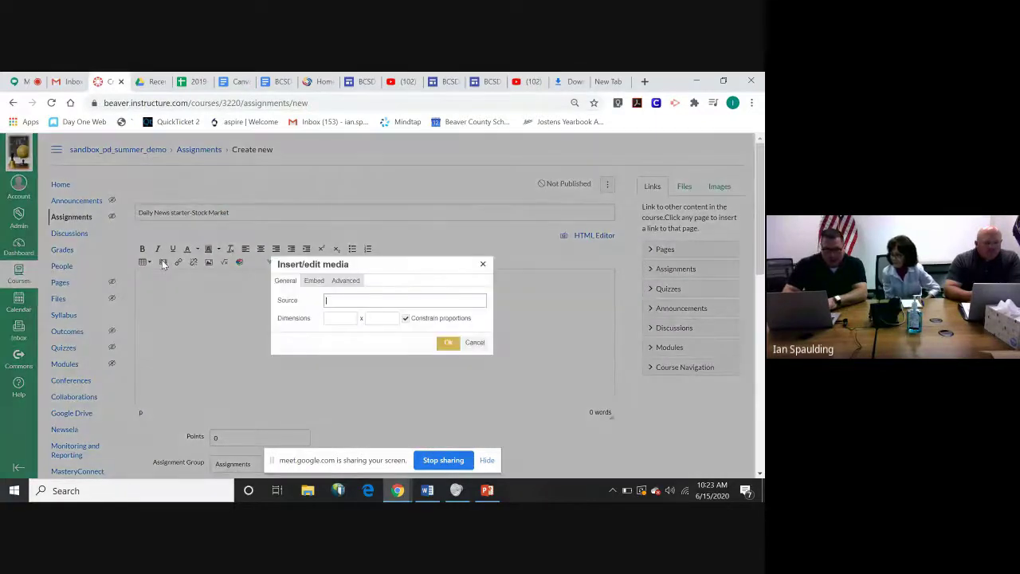
key("ctrl+v")
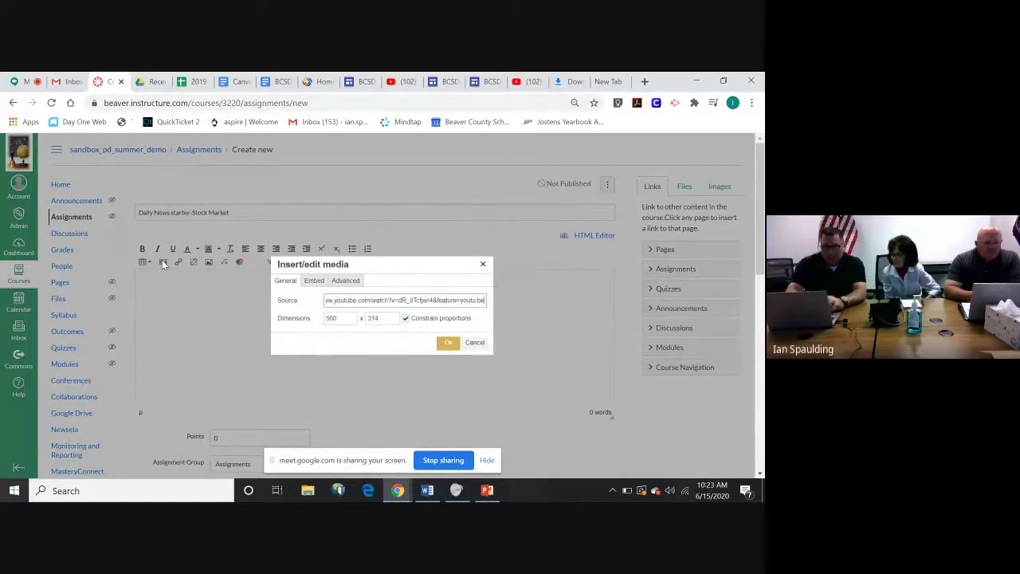
left_click(447, 342)
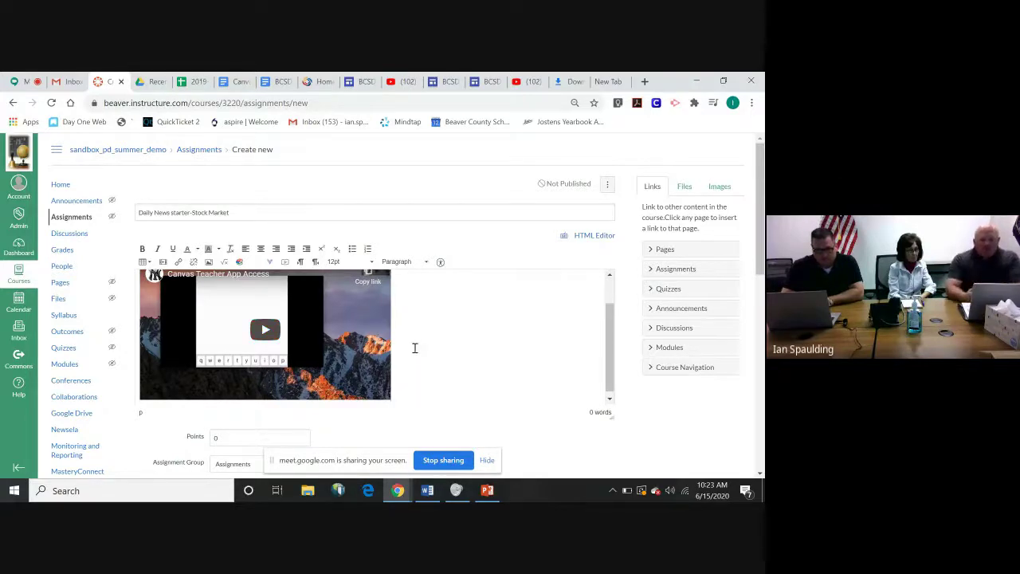
Add the instruction "Please watch this and comment to the question at 2:42." below the embedded video in the assignment description.
key("Return")
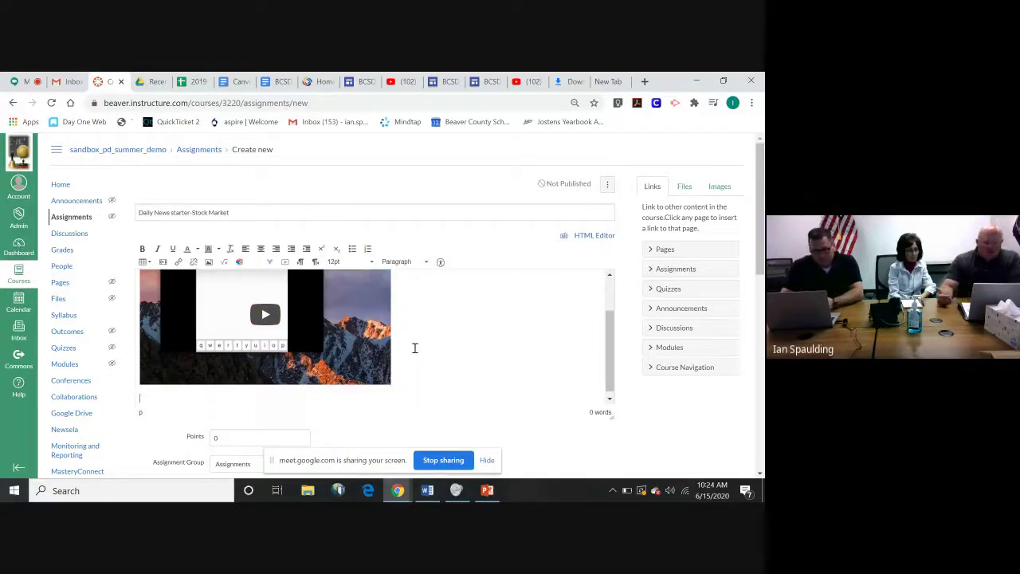
type("Plese a")
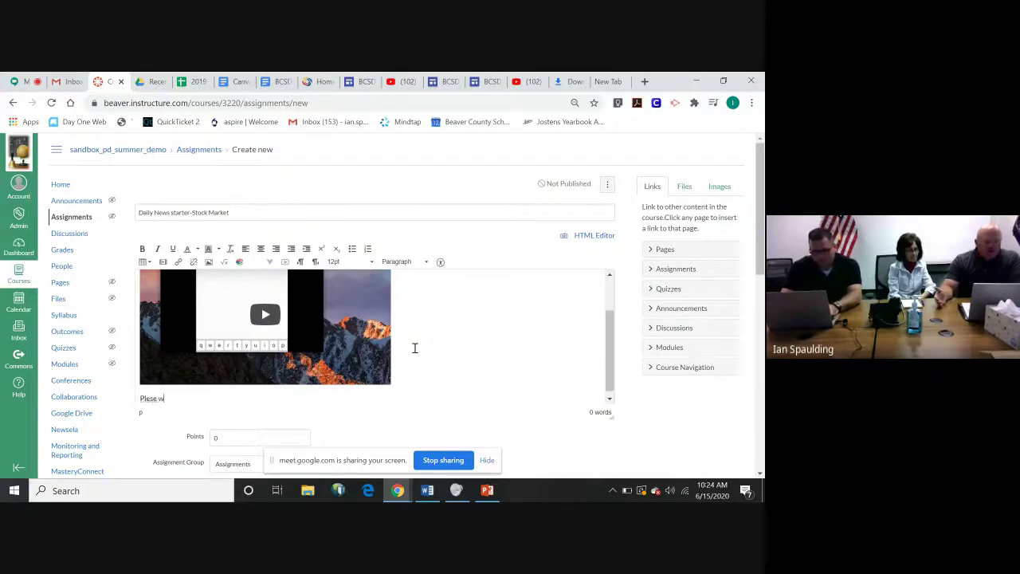
key("BackSpace")
key("BackSpace")
key("BackSpace")
key("BackSpace")
type("asw")
key("BackSpace")
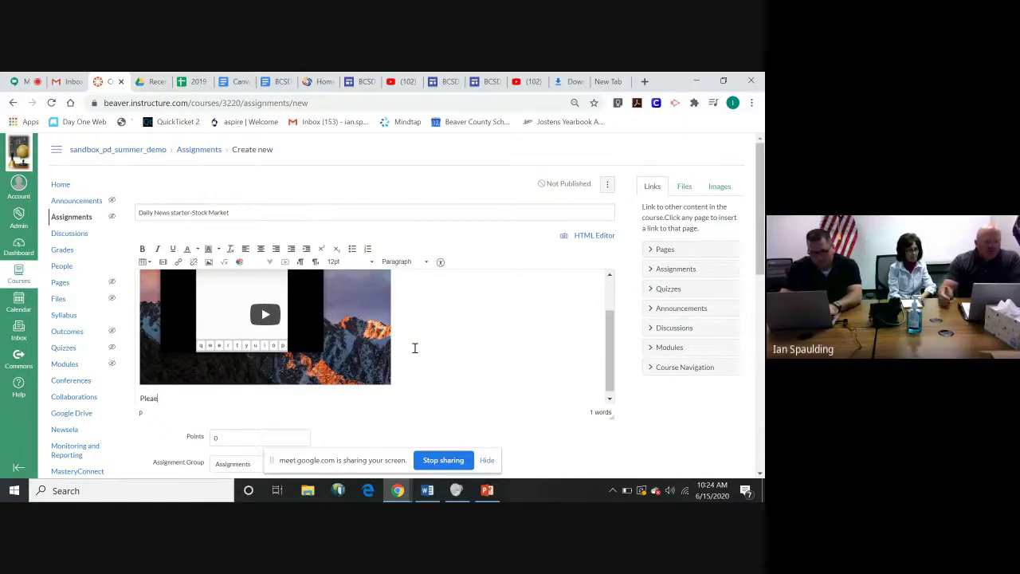
type("e wat")
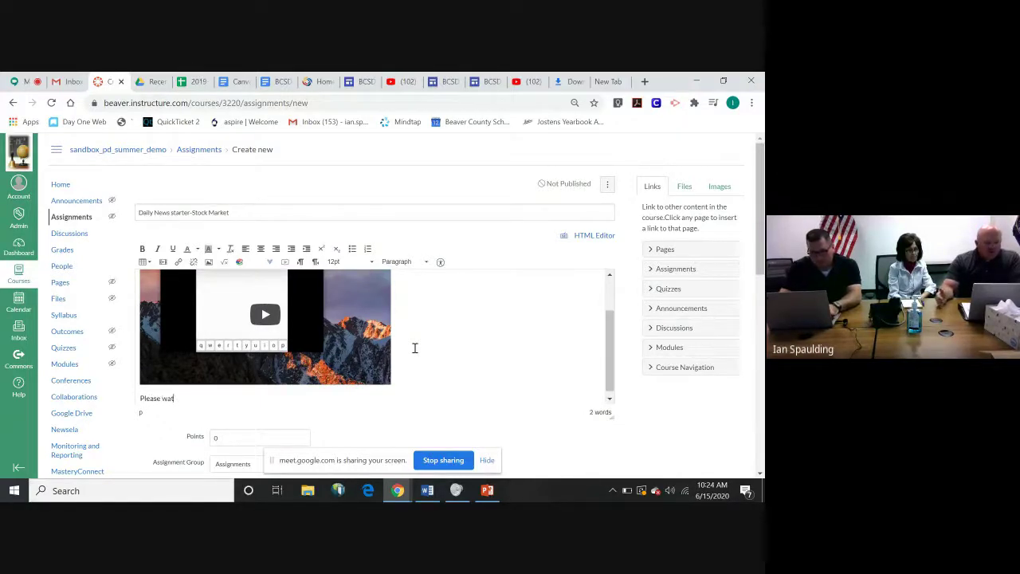
type("ch this a")
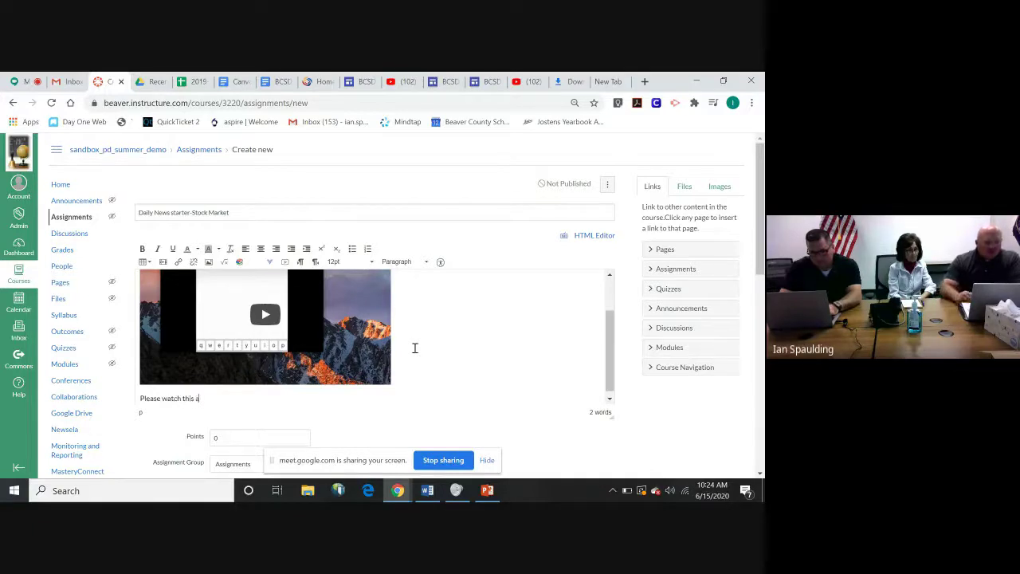
type("nd com")
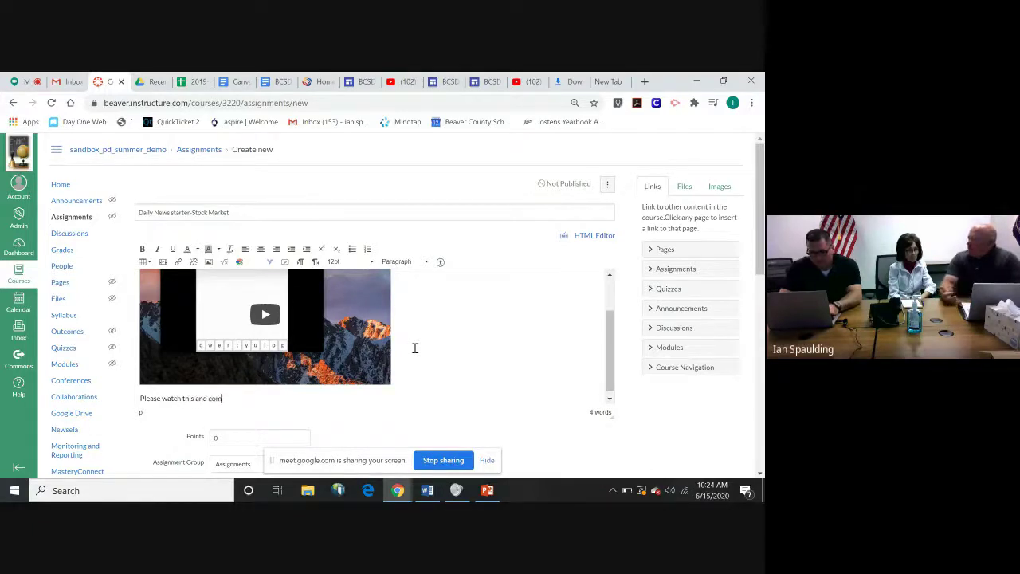
type("ment to the ques")
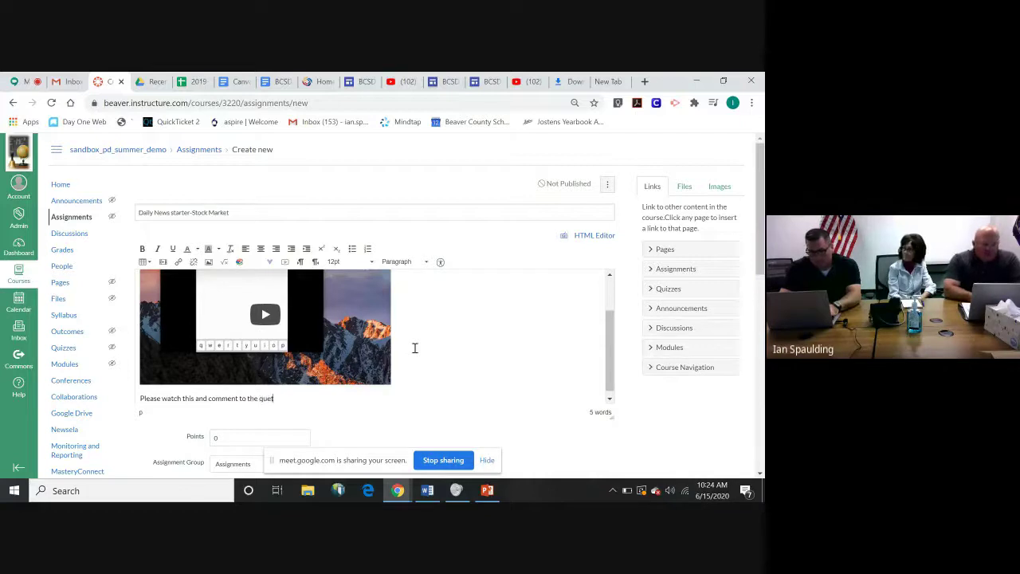
type("tion a")
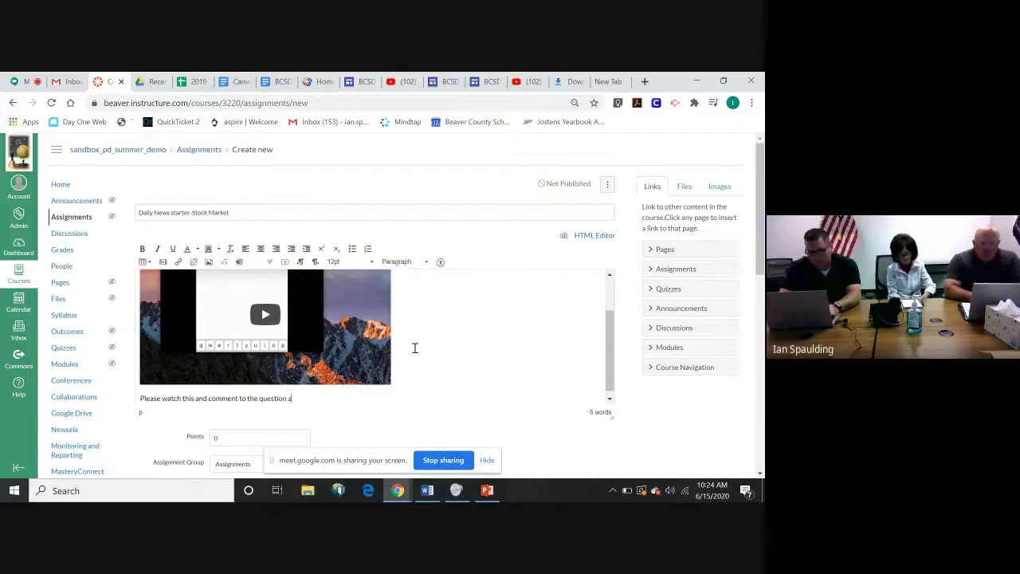
type("t 2:")
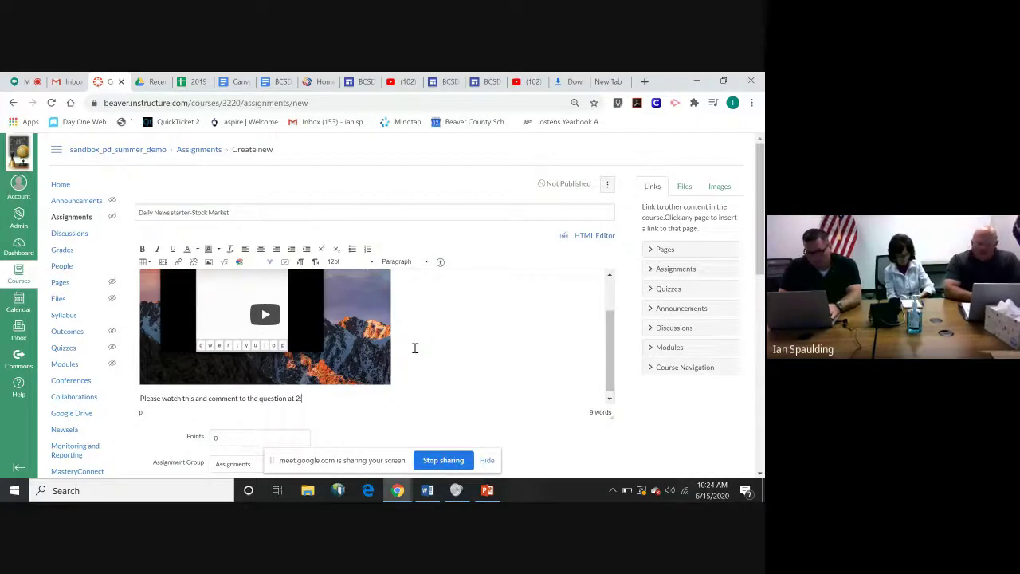
type("42.")
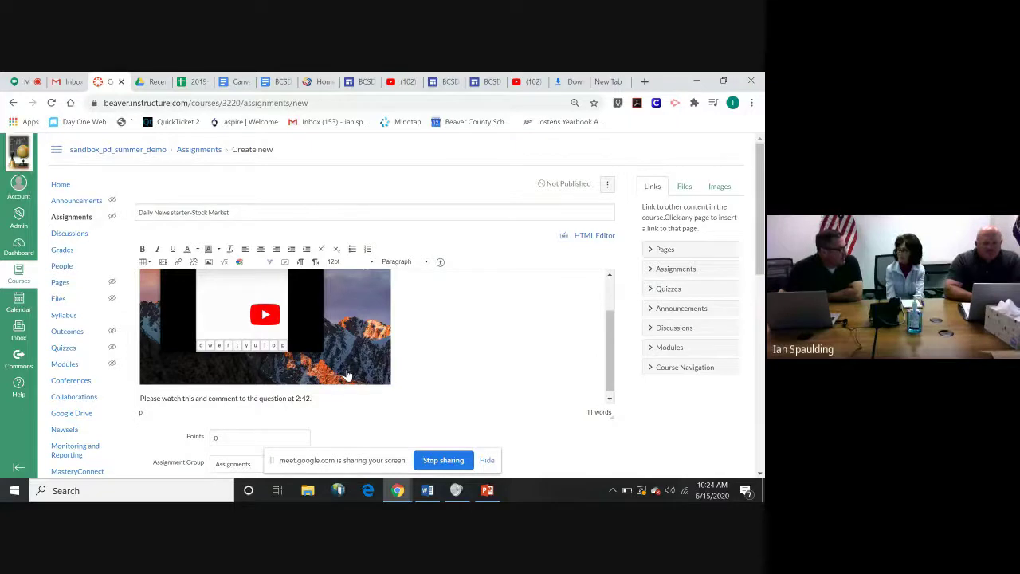
Make the assignment worth 3 points and allow text entry and file uploads as online submission options.
scroll(421, 363, "down", 1)
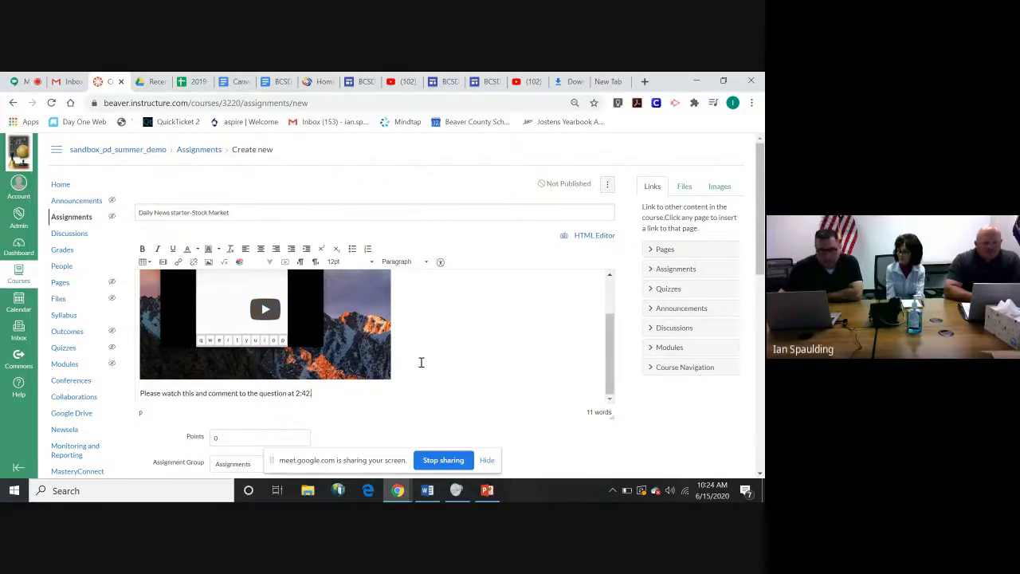
scroll(324, 392, "down", 3)
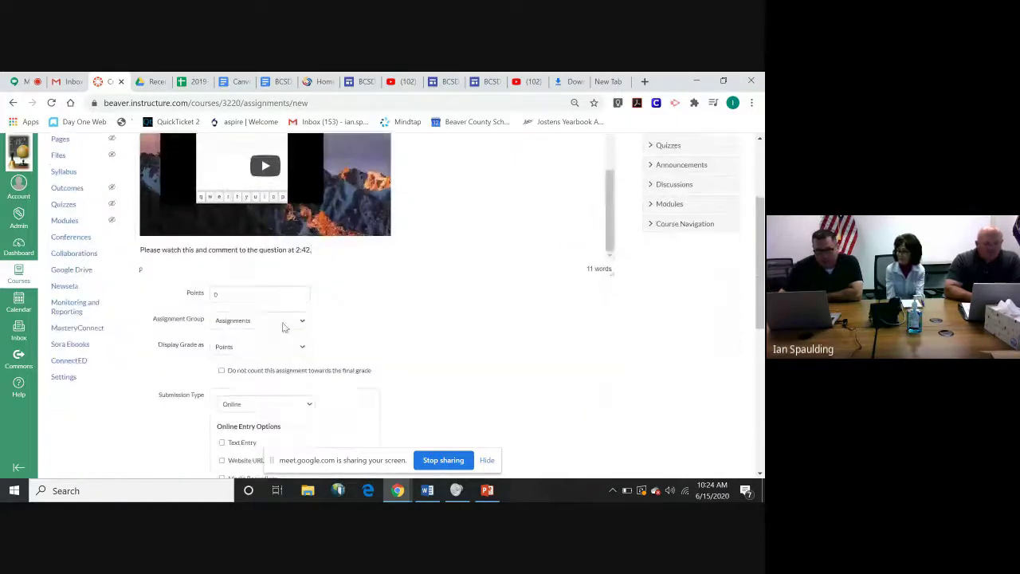
left_click(255, 293)
type("3")
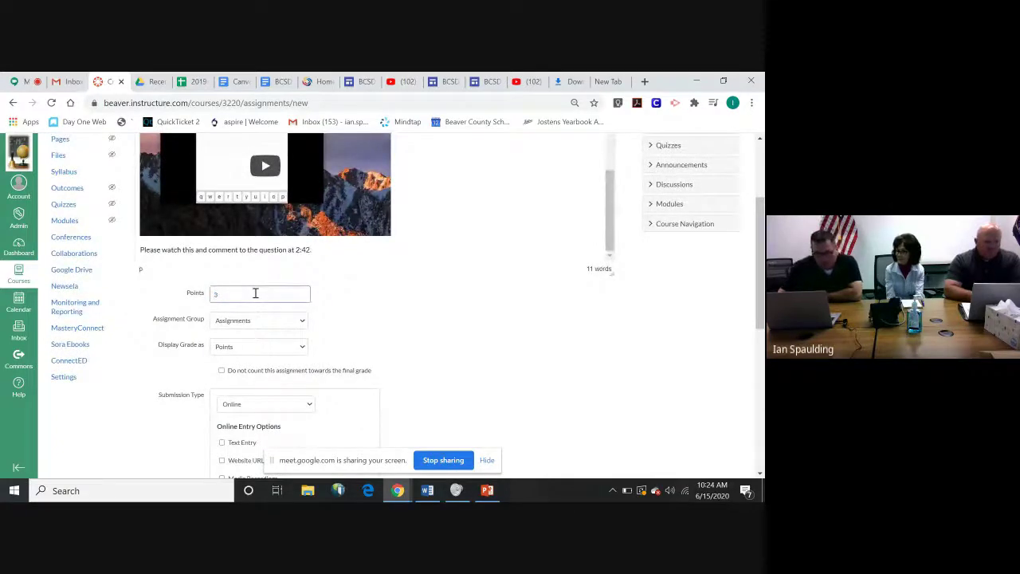
scroll(381, 294, "down", 2)
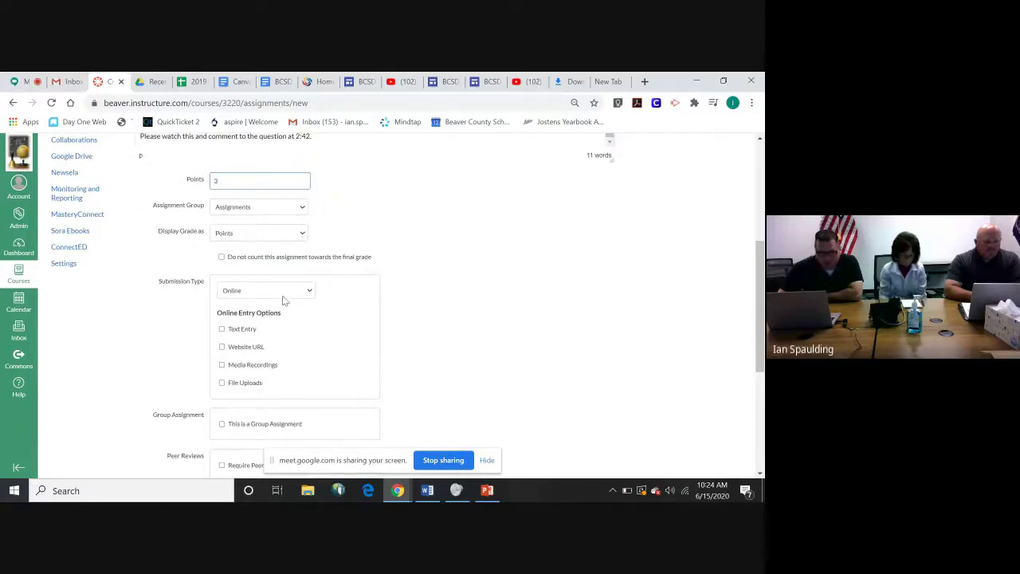
left_click(239, 330)
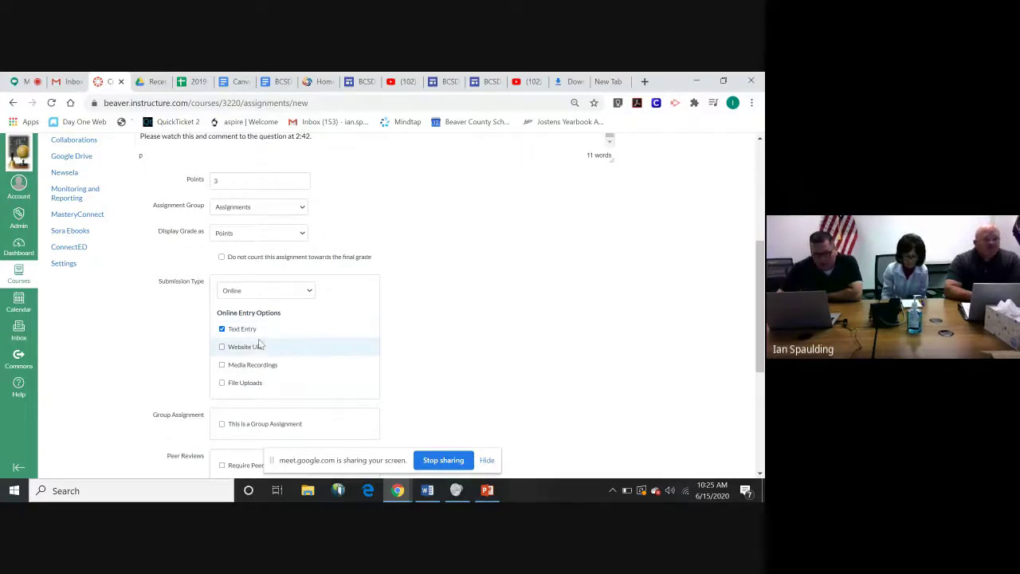
left_click(245, 382)
Set the assignment's due date for everyone to June 15 at 11:59pm.
scroll(325, 371, "down", 3)
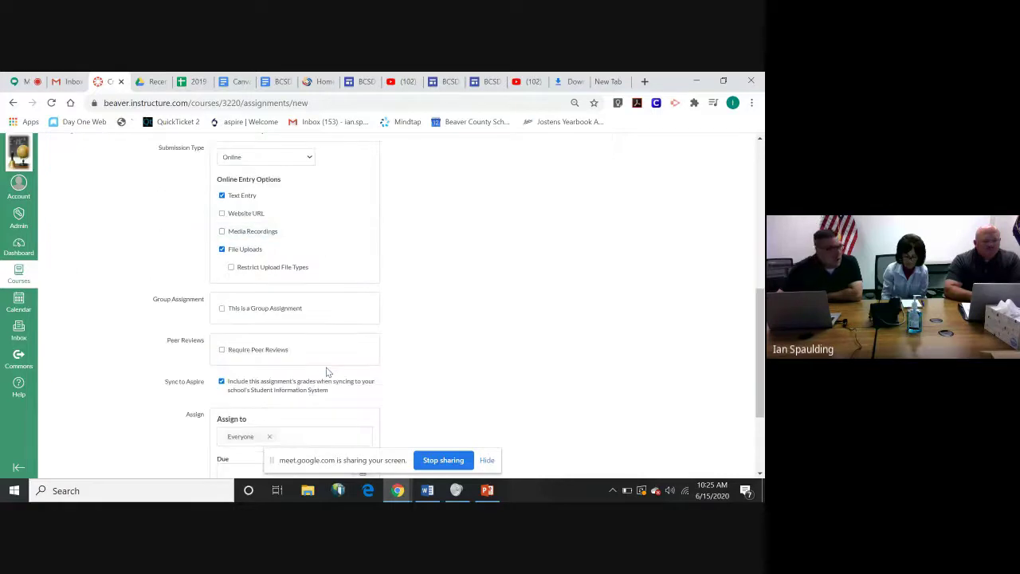
scroll(325, 371, "down", 3)
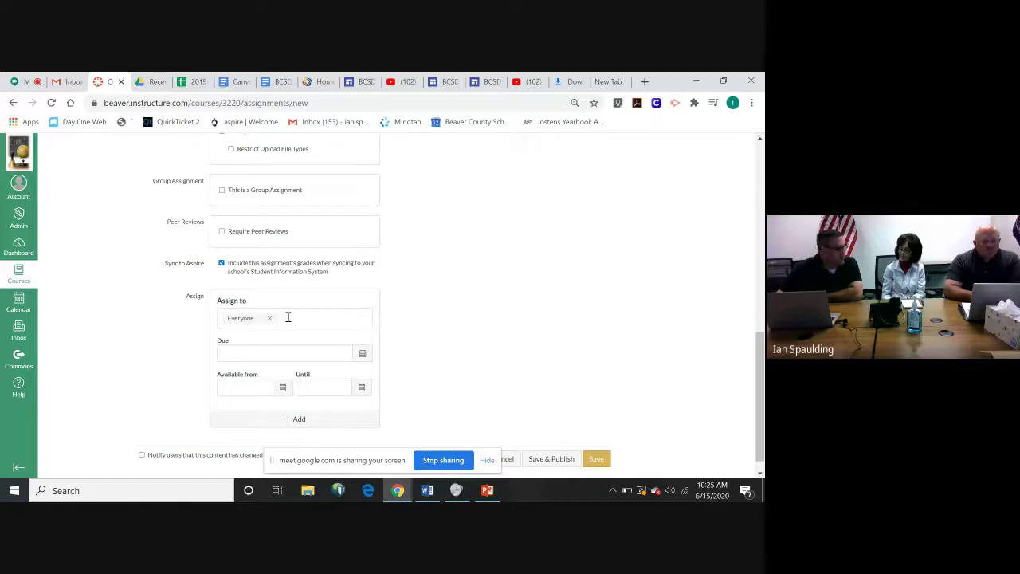
left_click(363, 354)
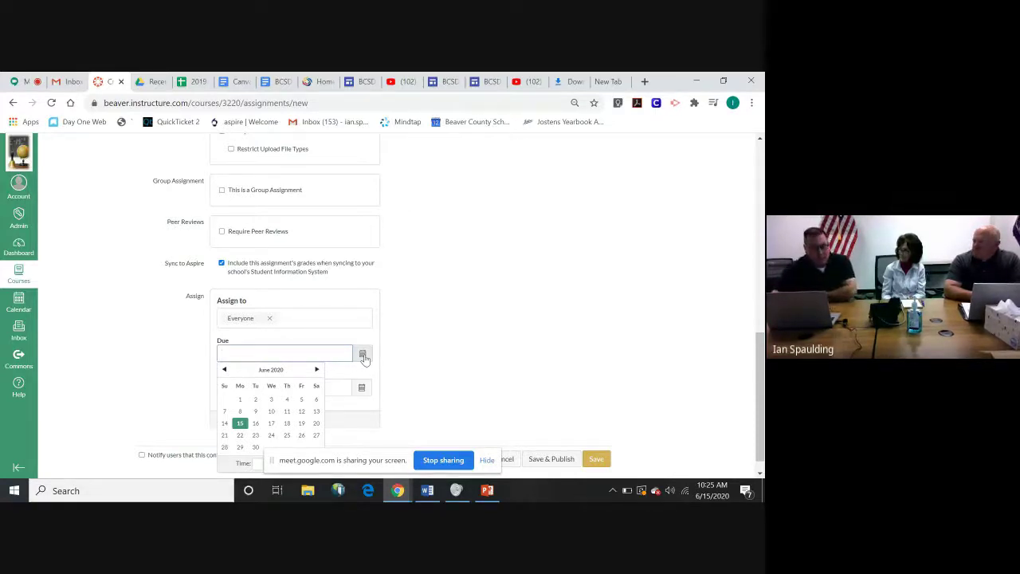
left_click(240, 422)
left_click(455, 374)
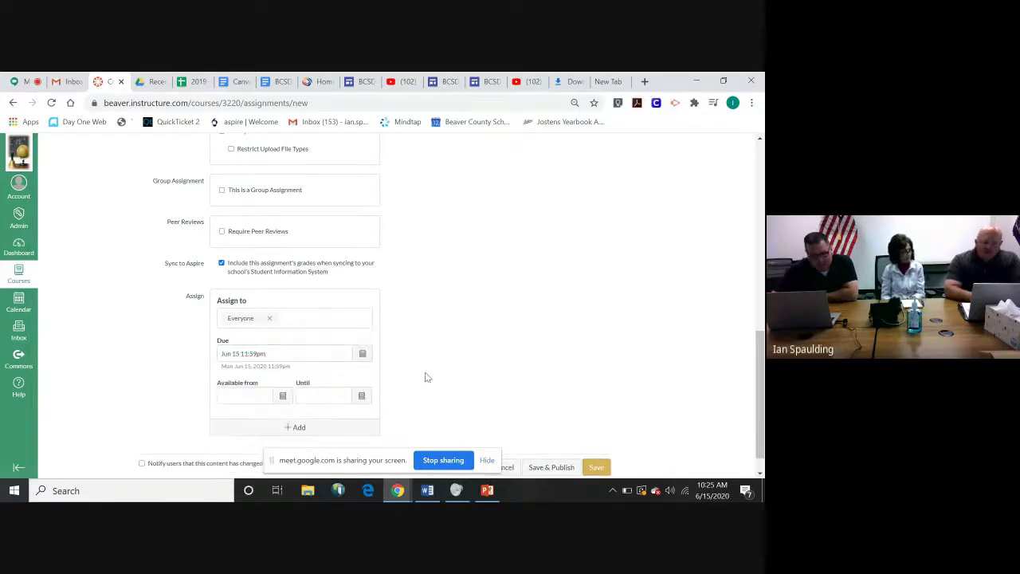
left_click(364, 354)
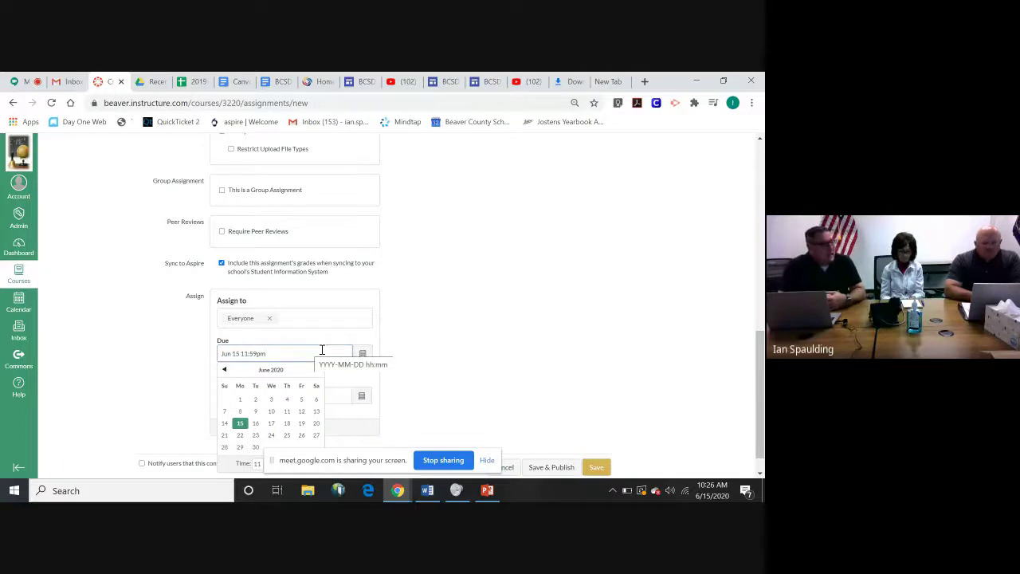
left_click(444, 367)
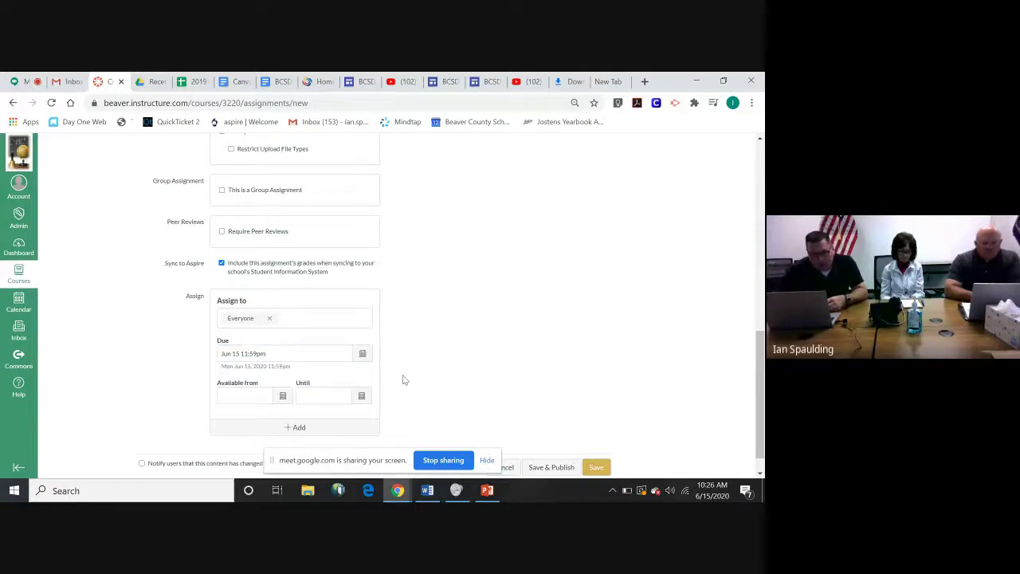
Set the assignment's availability end date to June 15 at 11:59pm.
left_click(363, 396)
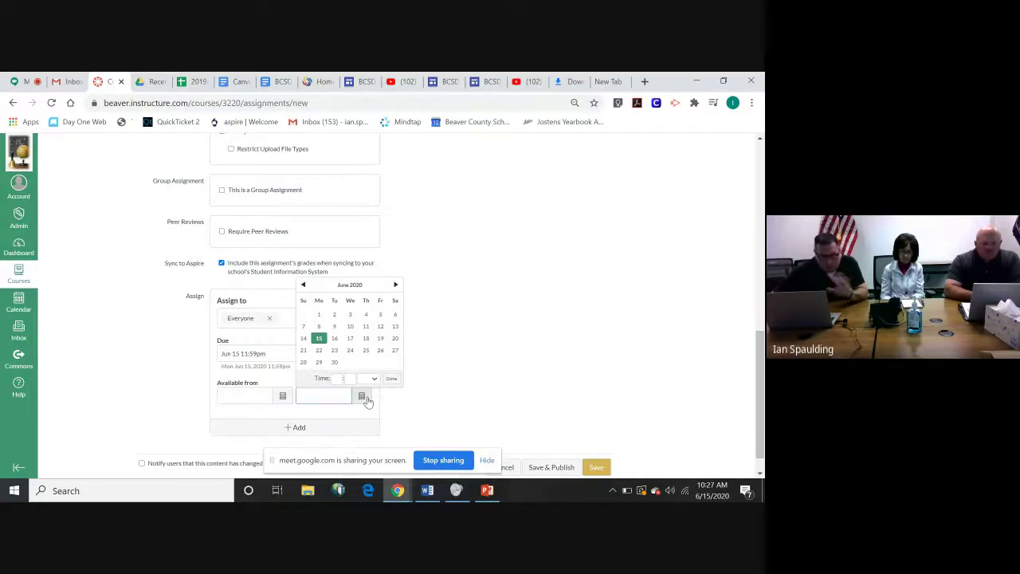
left_click(319, 339)
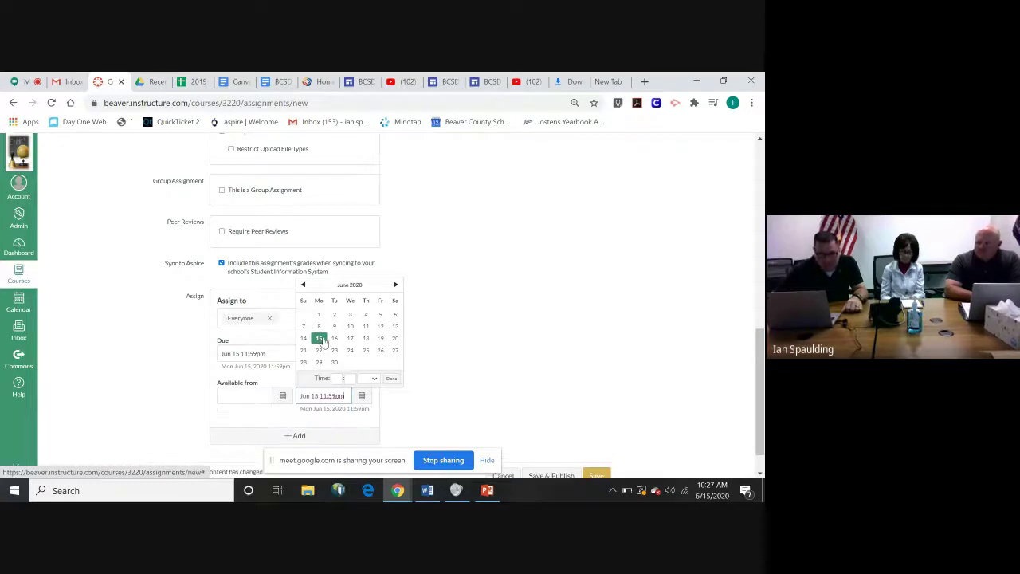
left_click(540, 394)
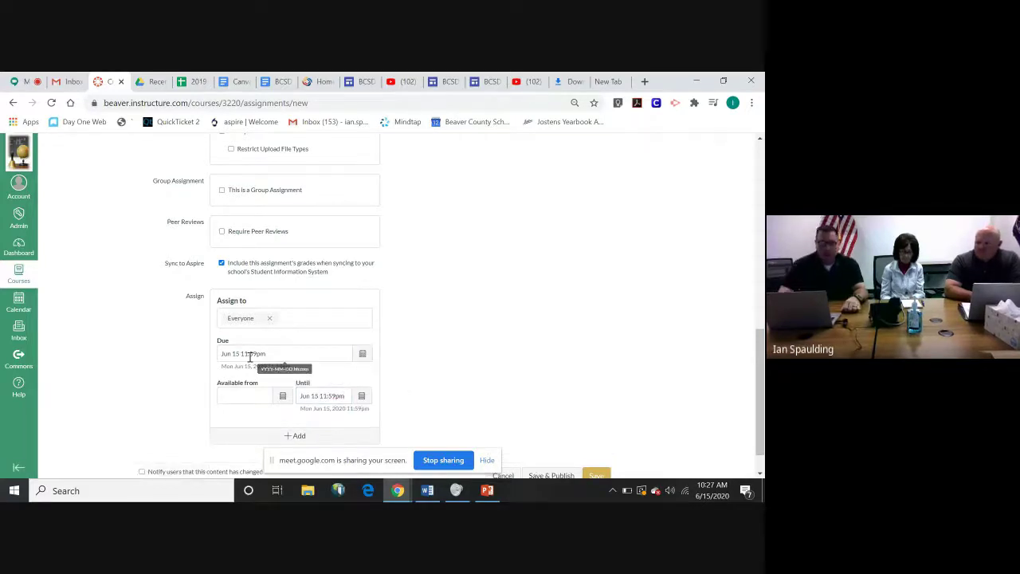
scroll(340, 347, "down", 1)
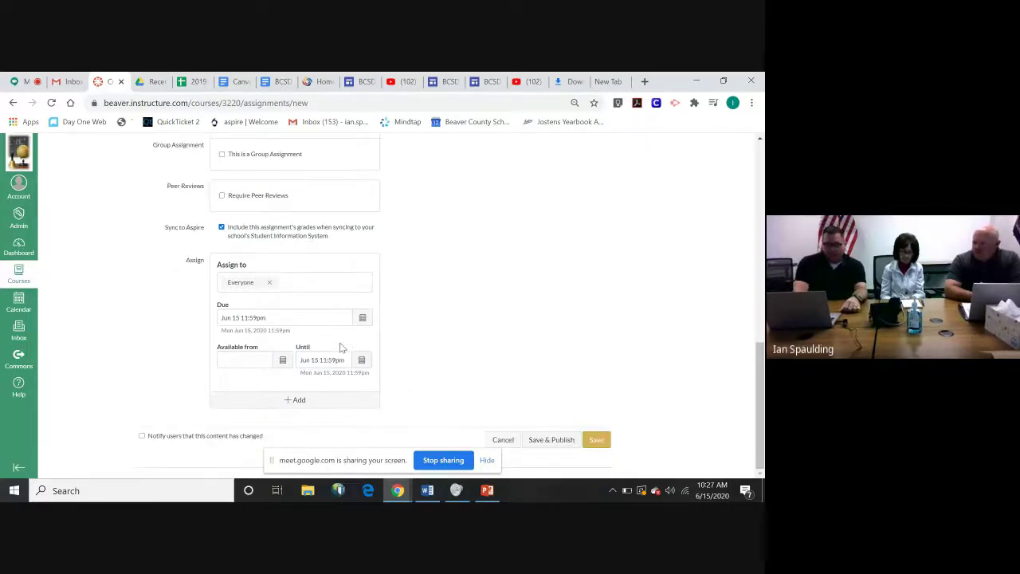
left_click(288, 368)
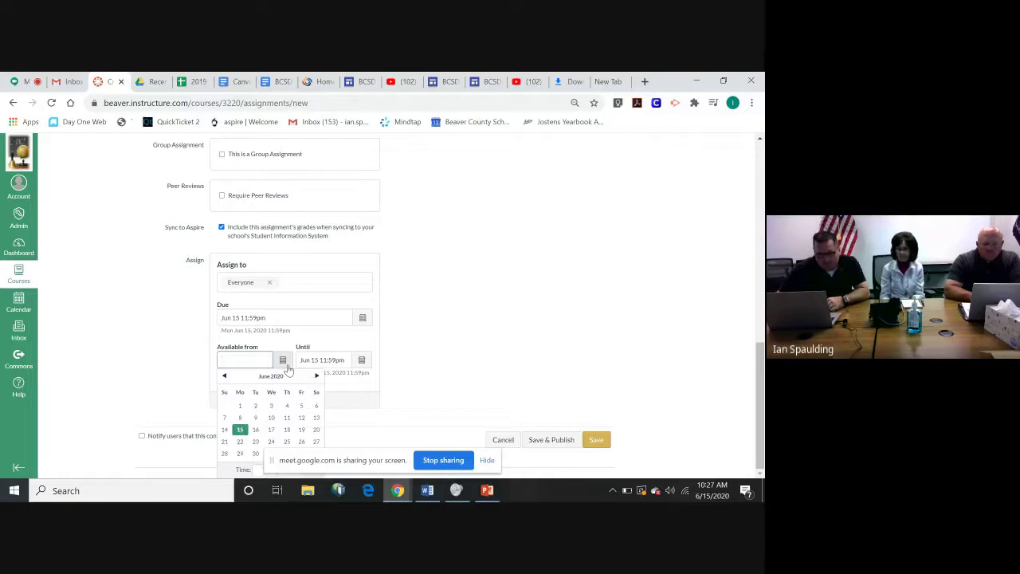
left_click(383, 323)
Change the assignment's due date to June 17 at 11:59pm.
left_click(367, 315)
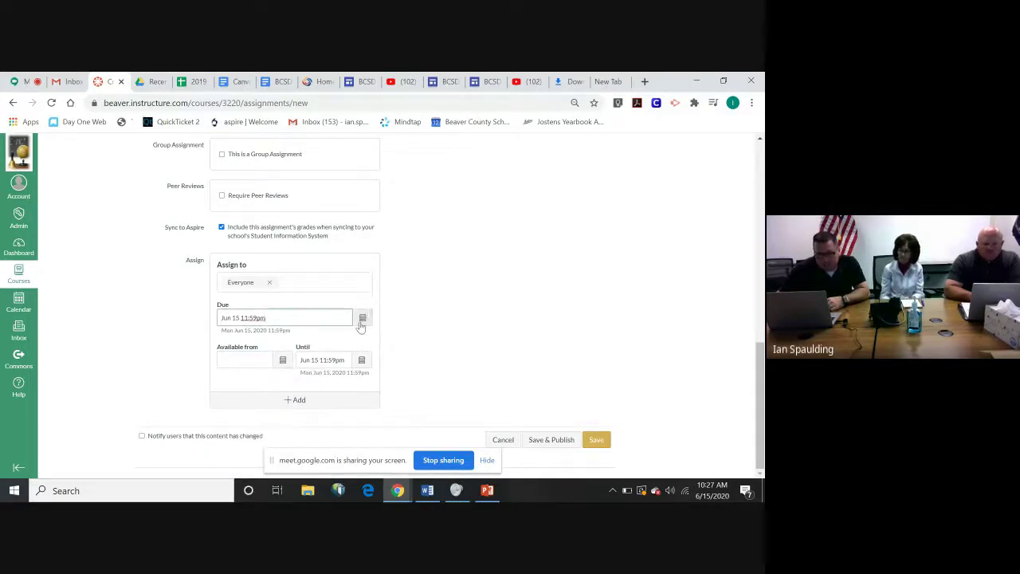
left_click(362, 317)
left_click(270, 387)
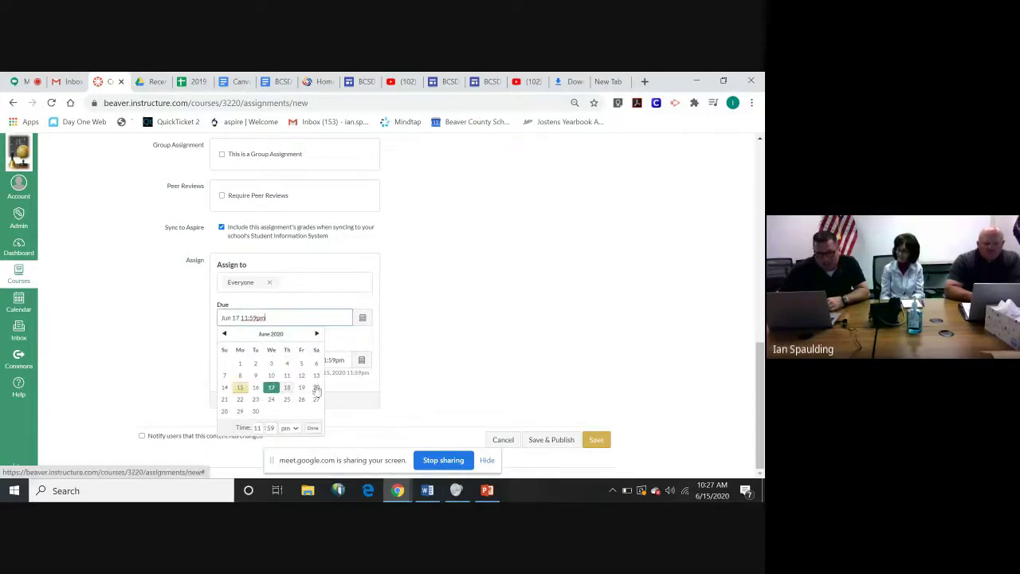
Make the assignment available from June 12 at 12am until June 19 at 11:59pm.
left_click(362, 362)
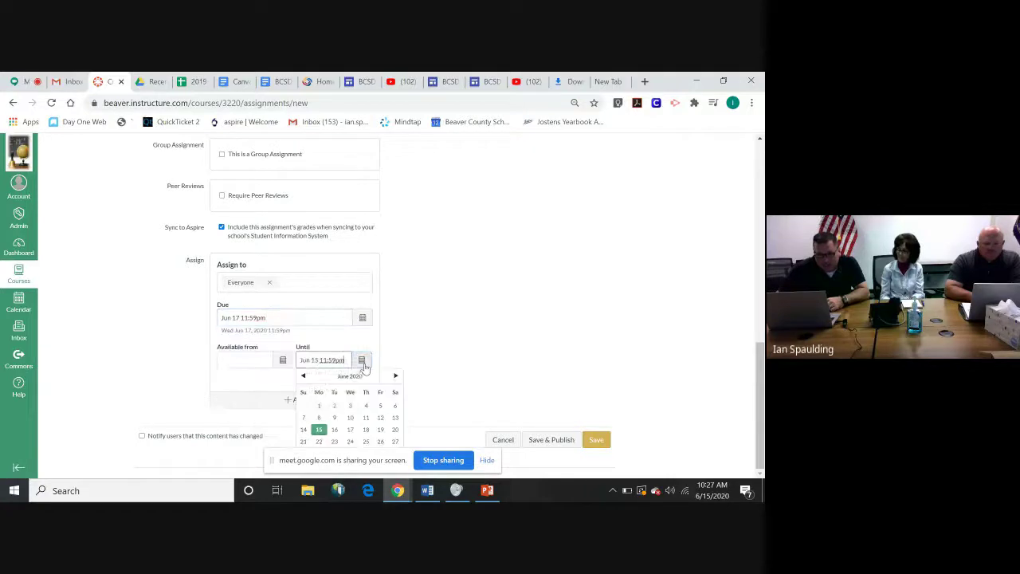
left_click(380, 416)
left_click(380, 430)
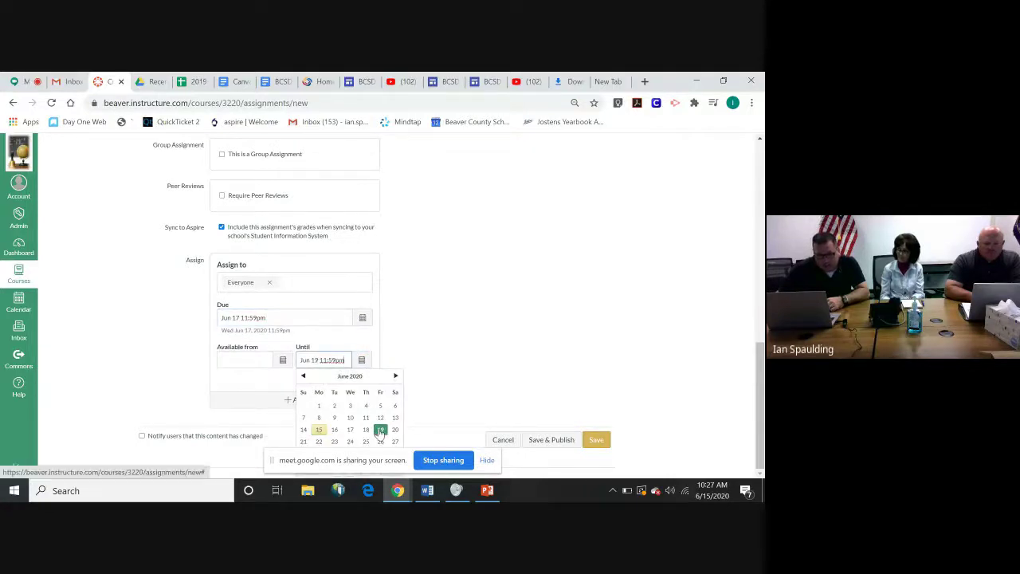
left_click(282, 360)
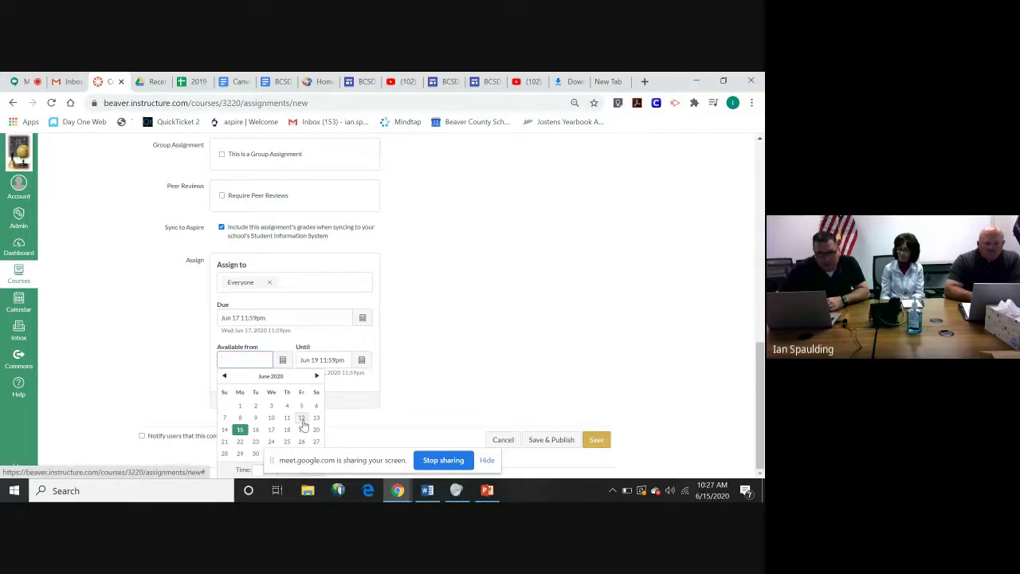
left_click(302, 419)
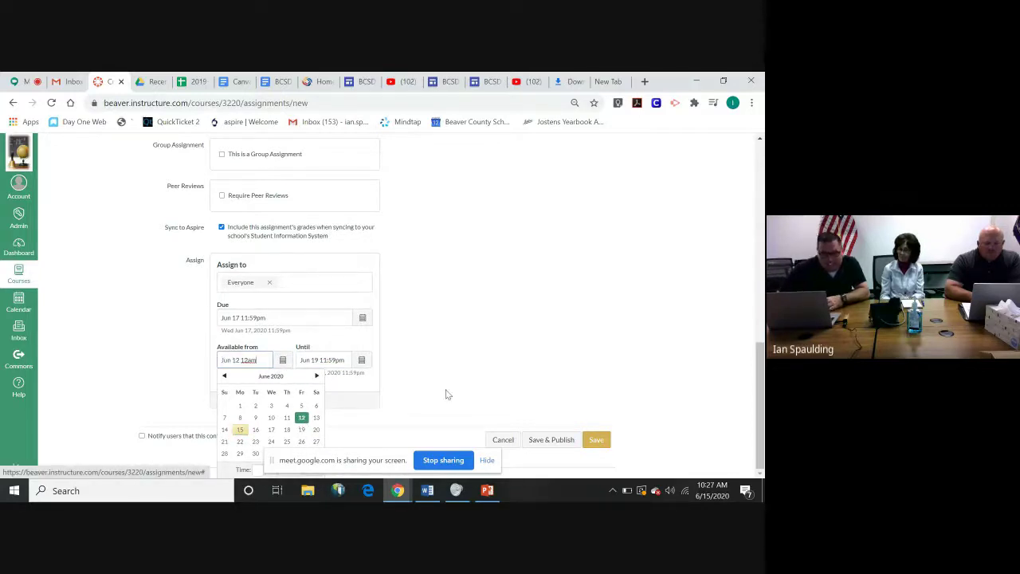
left_click(476, 393)
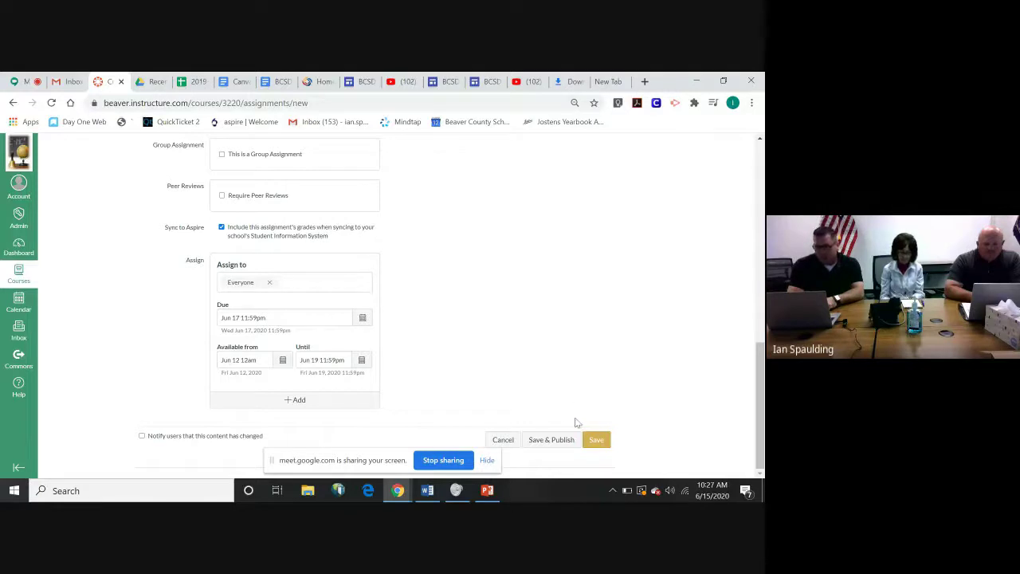
Save and publish the assignment, and review its points, submission types and dates on the published page.
left_click(553, 439)
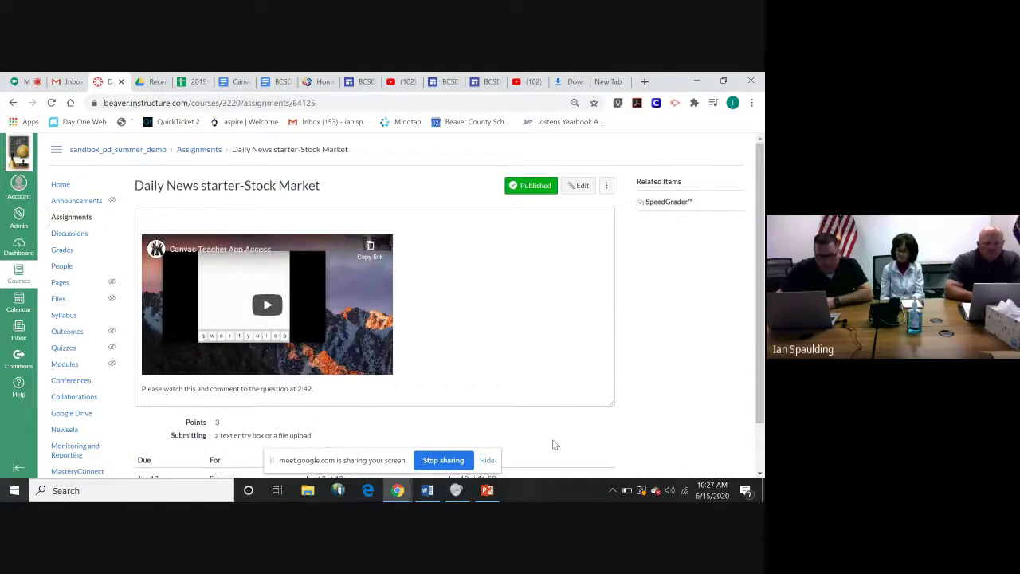
scroll(555, 444, "down", 1)
scroll(554, 445, "down", 1)
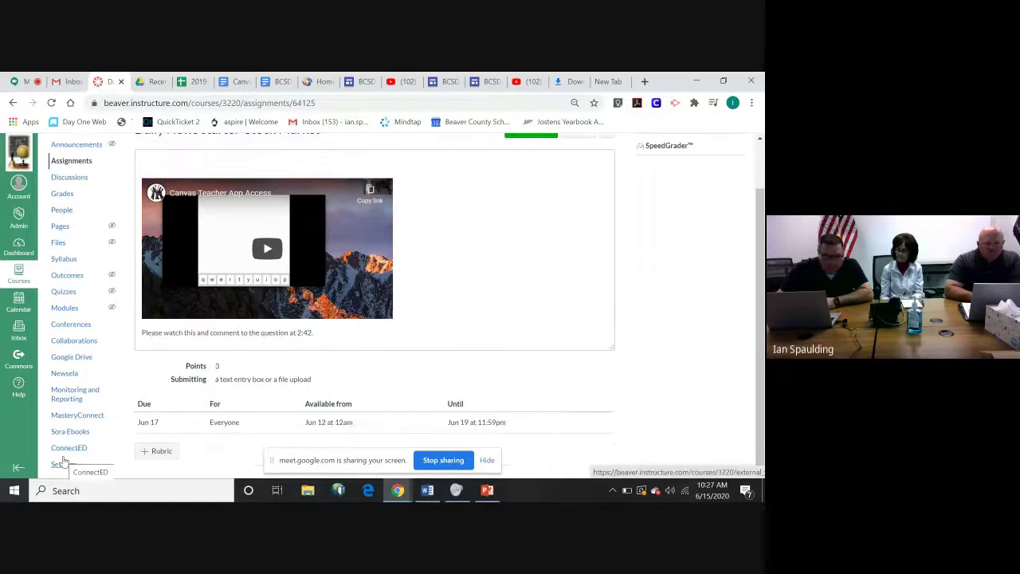
Enter Student View from the course settings and open the Daily News starter-Stock Market assignment as a student.
left_click(63, 466)
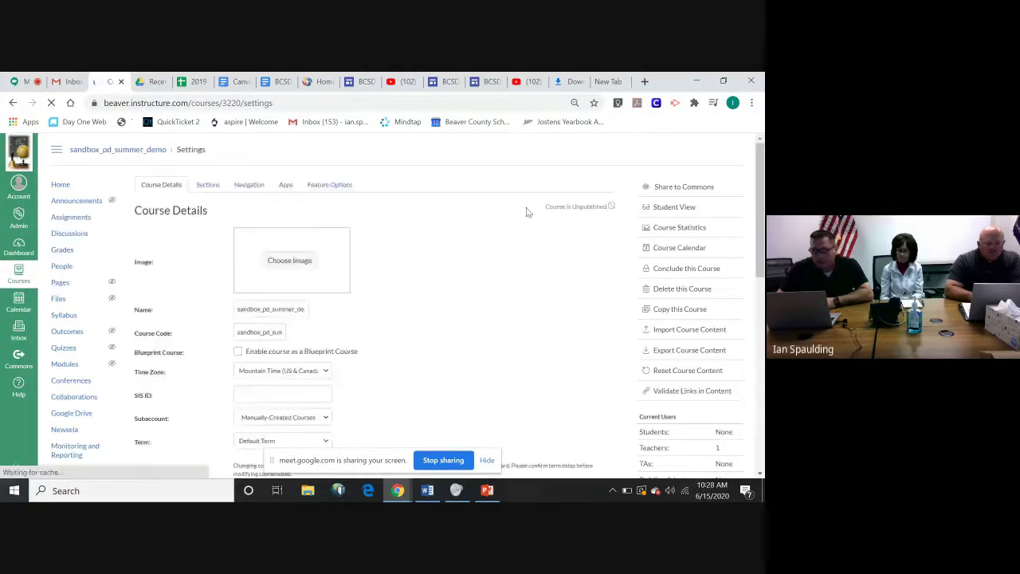
left_click(673, 207)
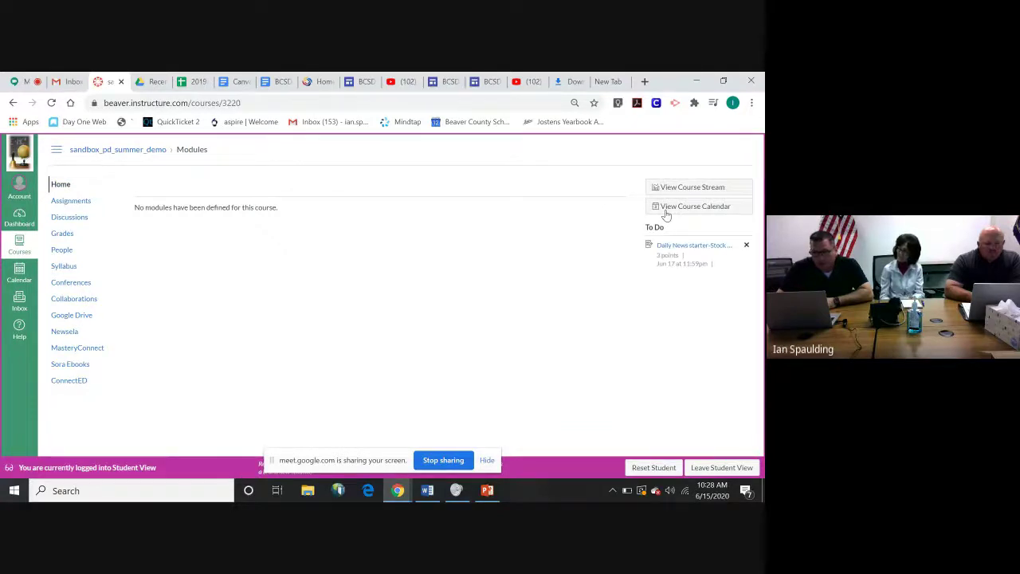
left_click(86, 202)
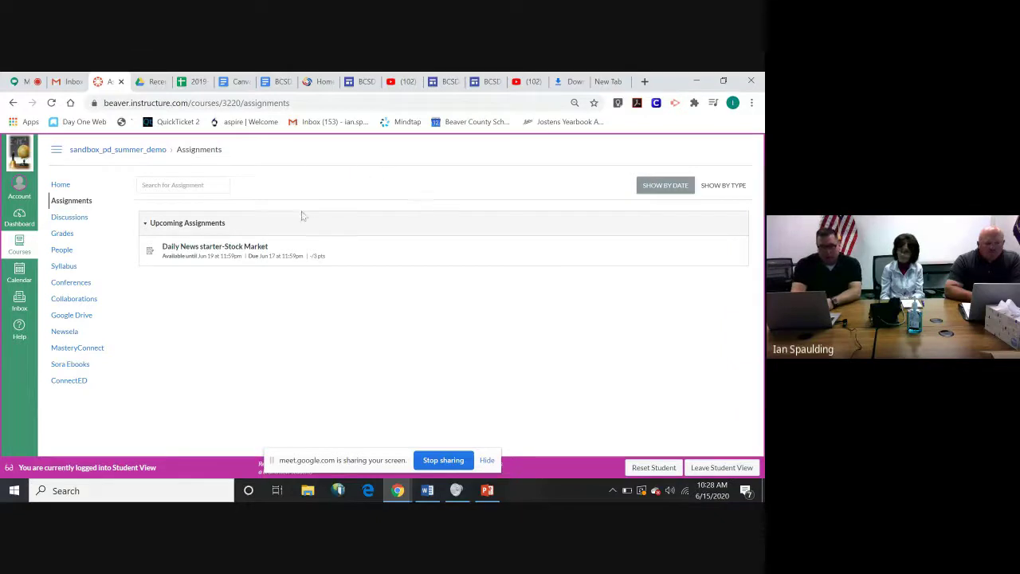
left_click(215, 248)
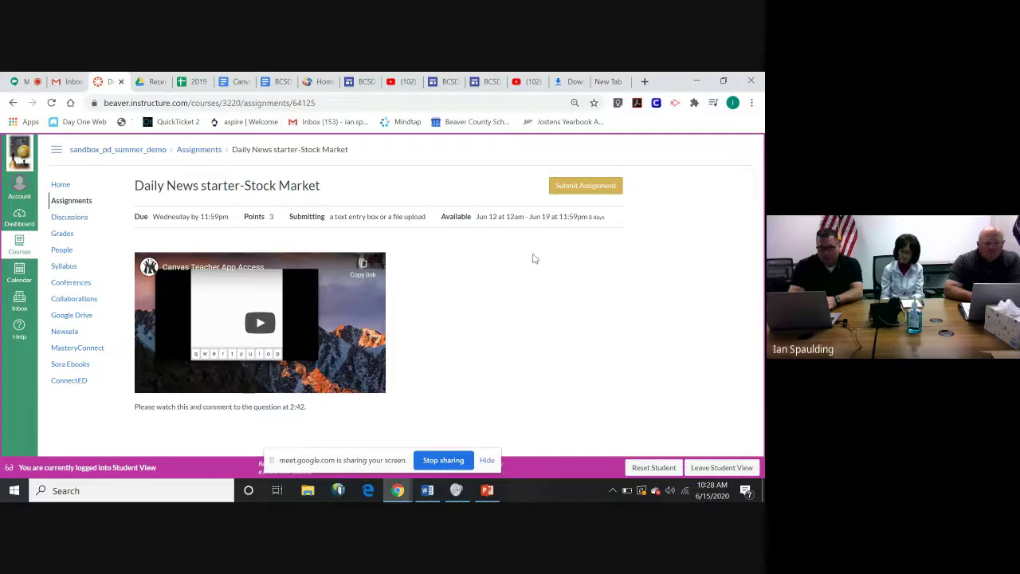
Start a submission for the assignment and examine its file upload and text entry options without submitting anything.
left_click(579, 186)
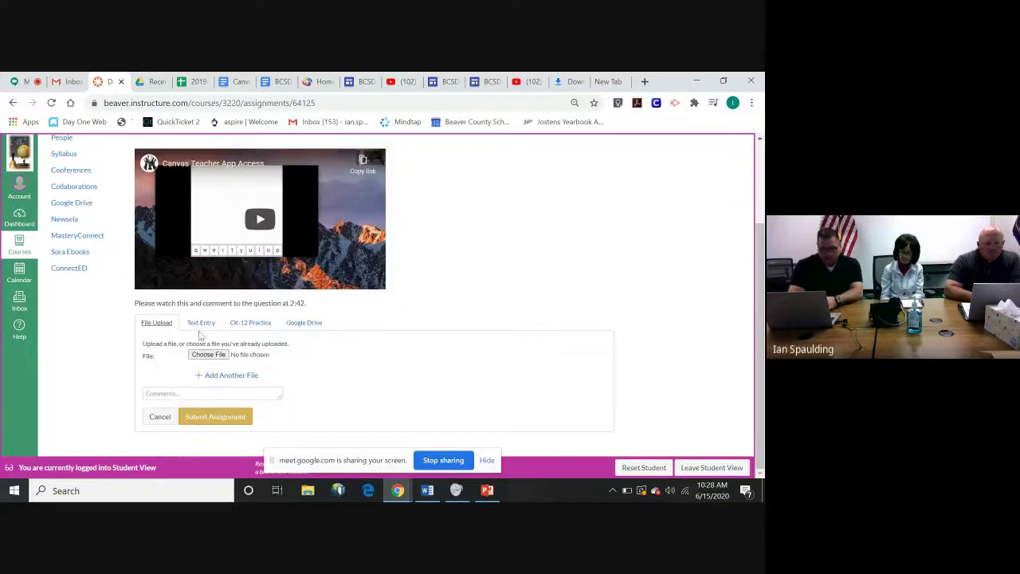
left_click(203, 325)
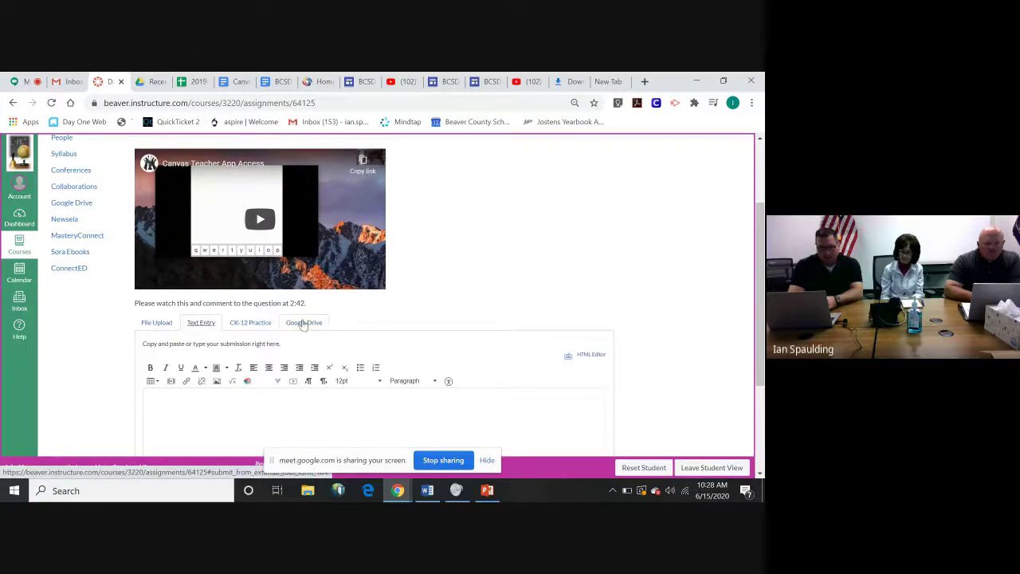
scroll(417, 311, "down", 3)
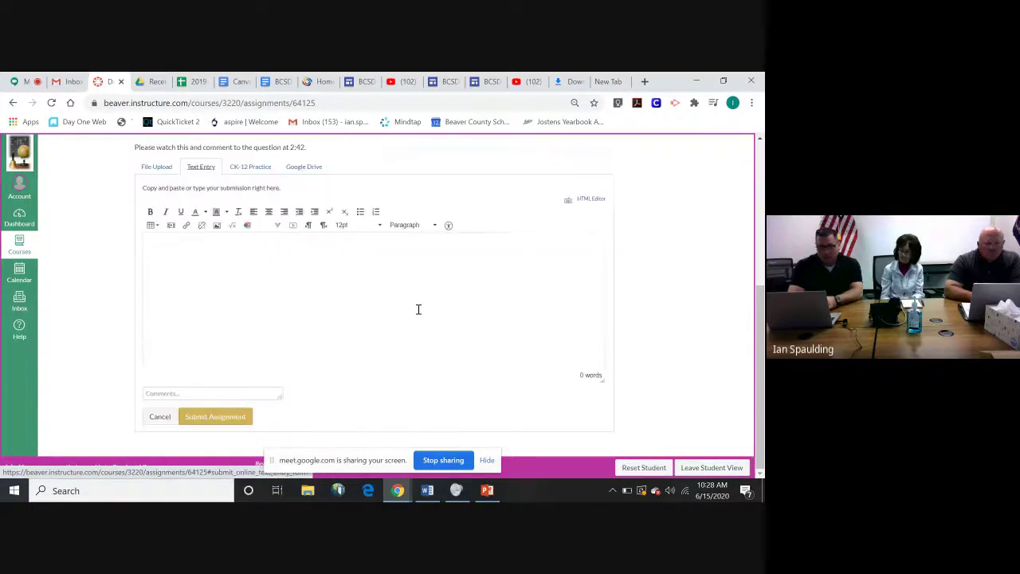
scroll(417, 310, "up", 4)
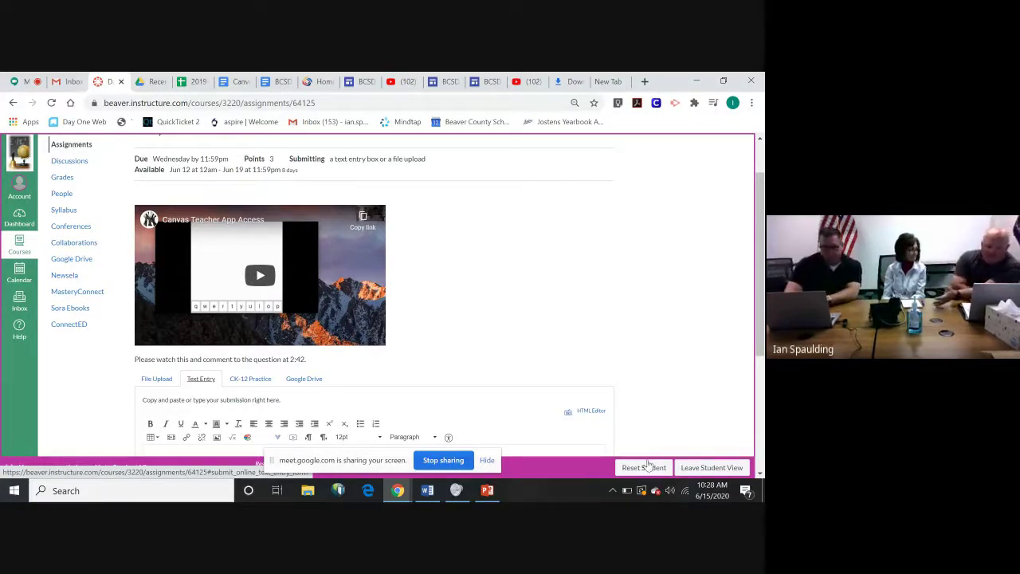
Leave Student View and stop sharing the screen in the Google Meet call.
left_click(711, 467)
left_click(440, 170)
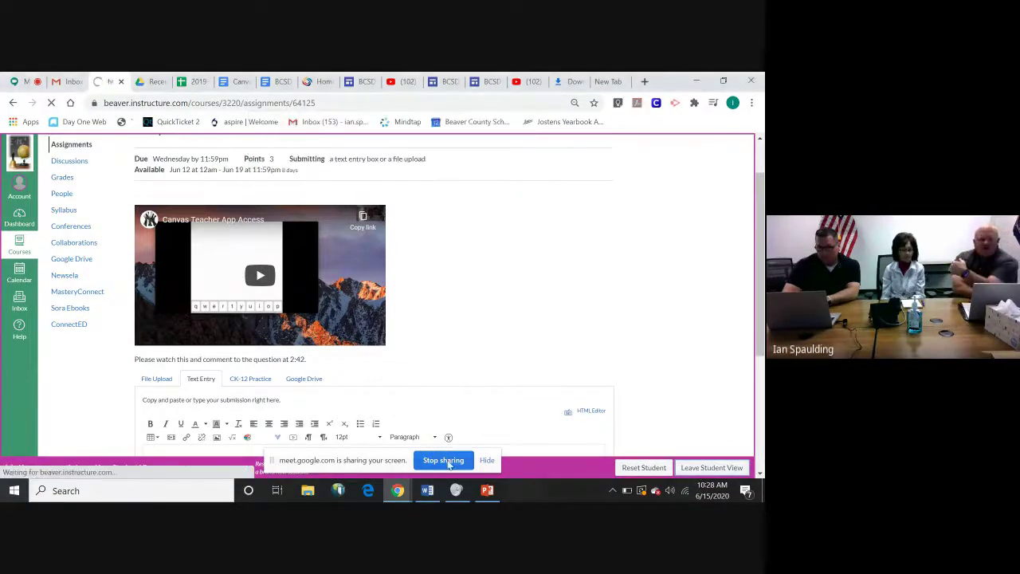
left_click(448, 466)
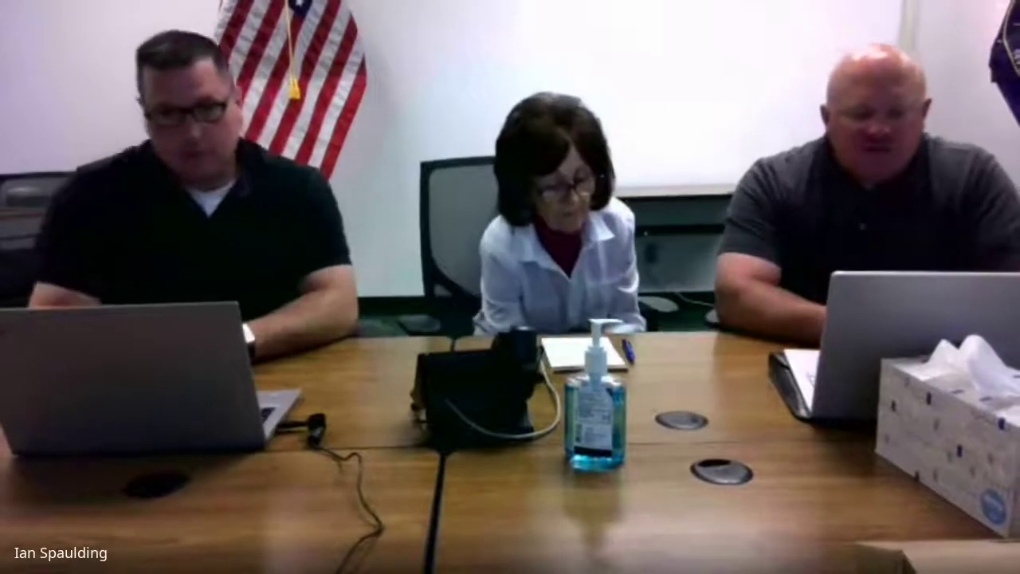